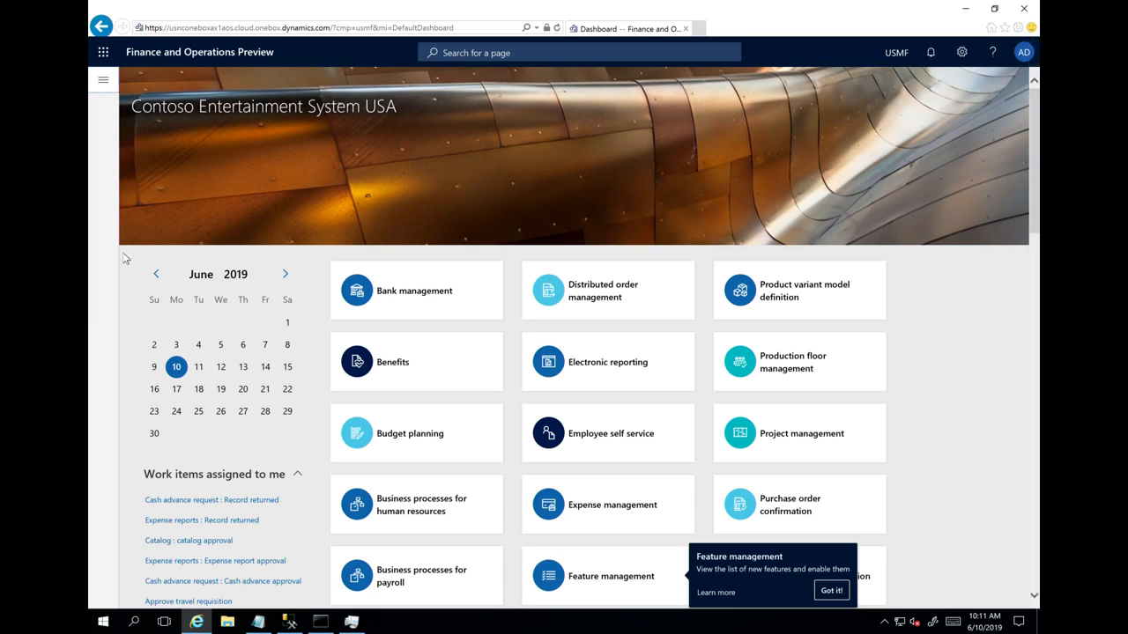
- Examine the default filter choices for customer transactions and the settlement options in the Accounts receivable parameters
left_click(103, 81)
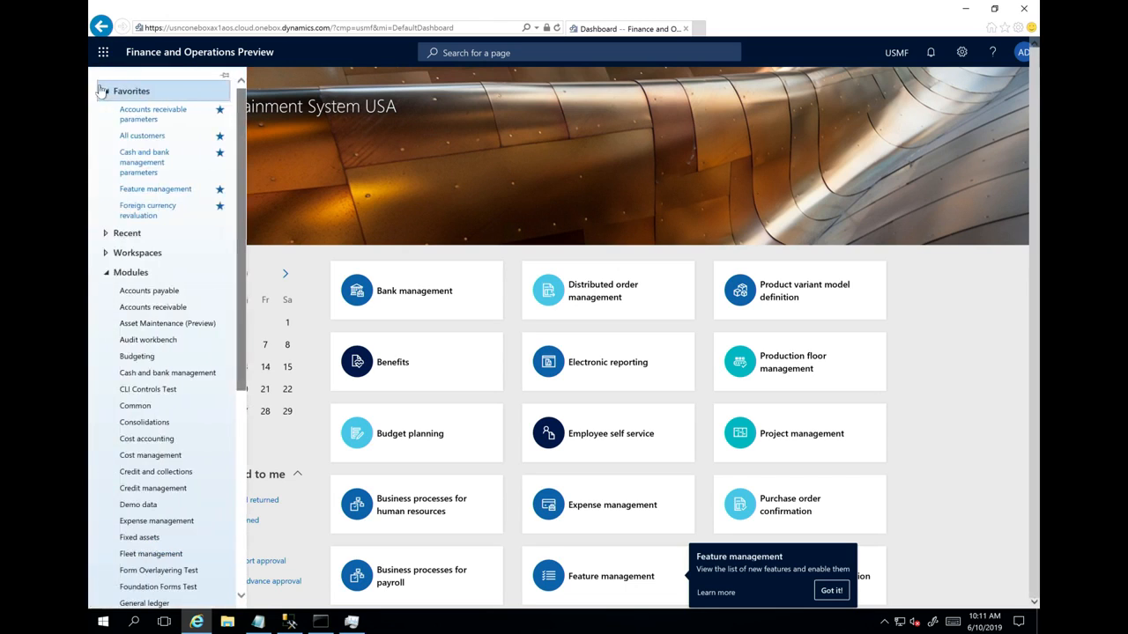
left_click(139, 120)
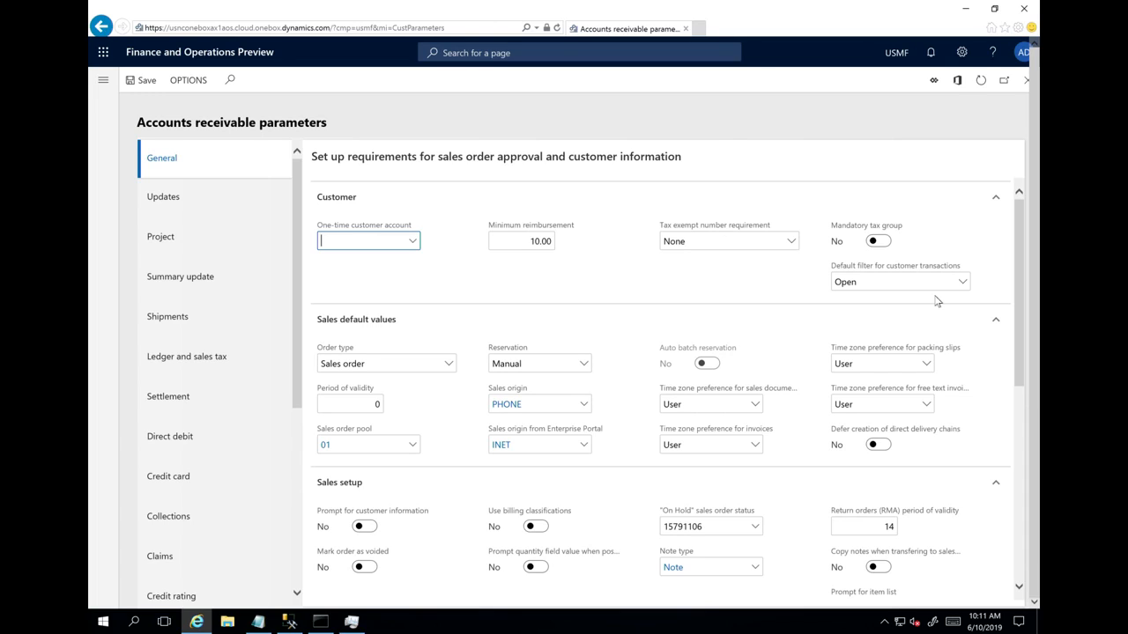
left_click(962, 282)
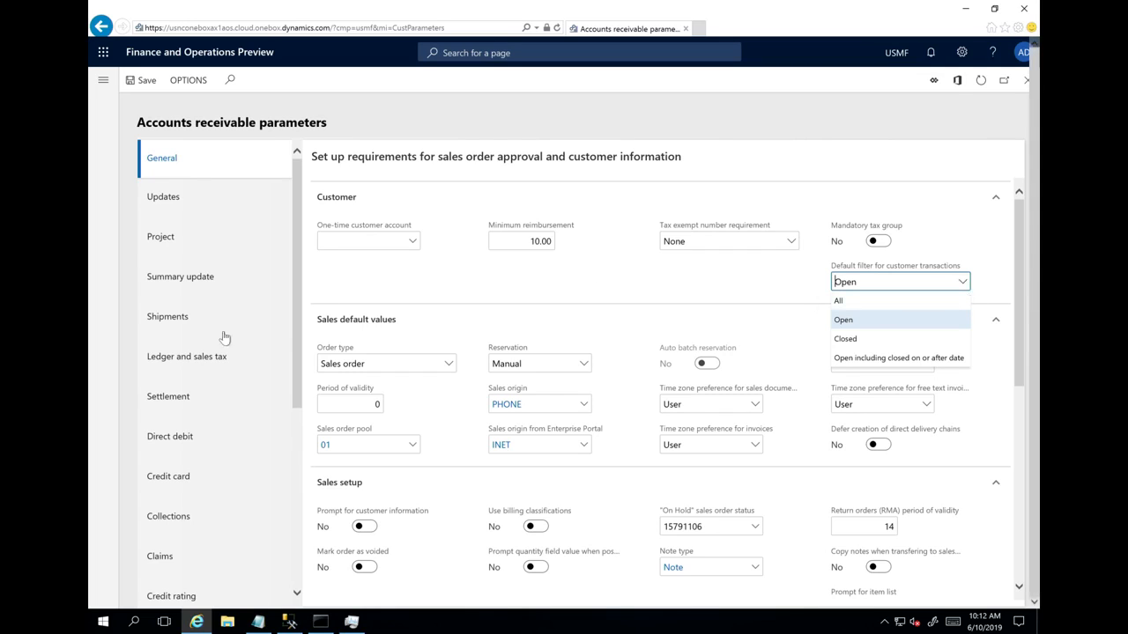
left_click(178, 401)
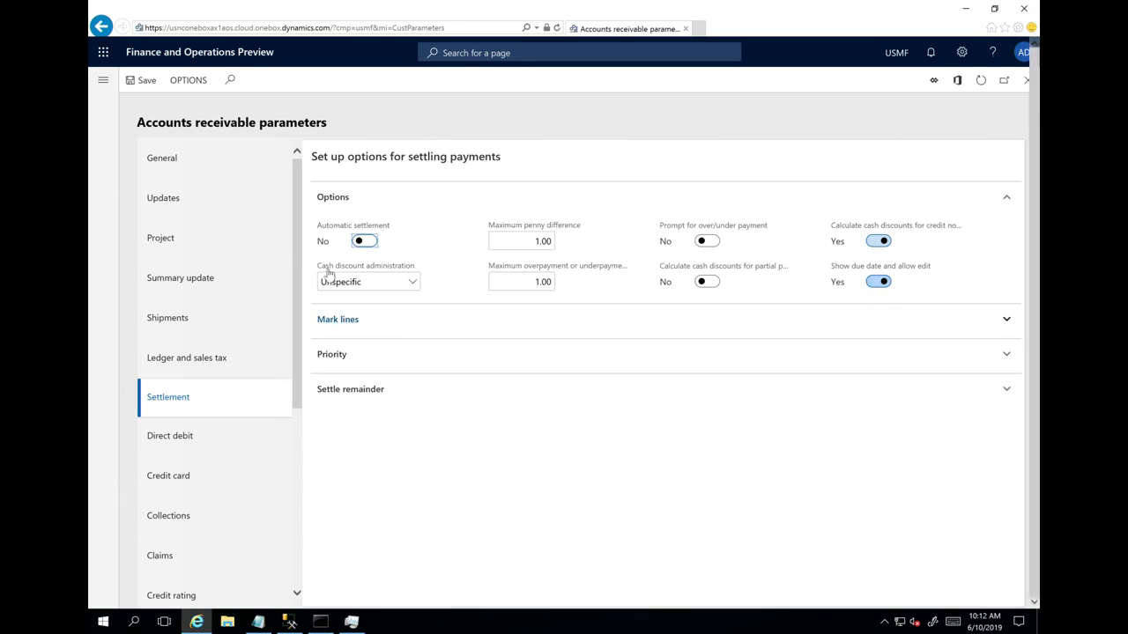
- Open the customer transactions of Contoso Retail Seattle from the All customers list
left_click(103, 84)
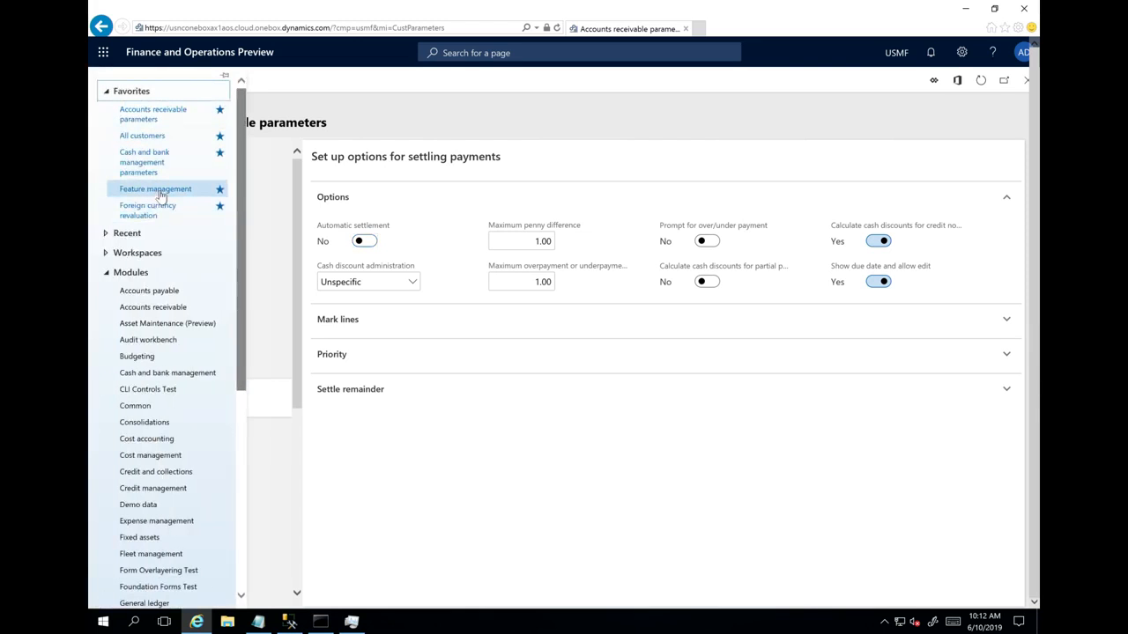
left_click(161, 137)
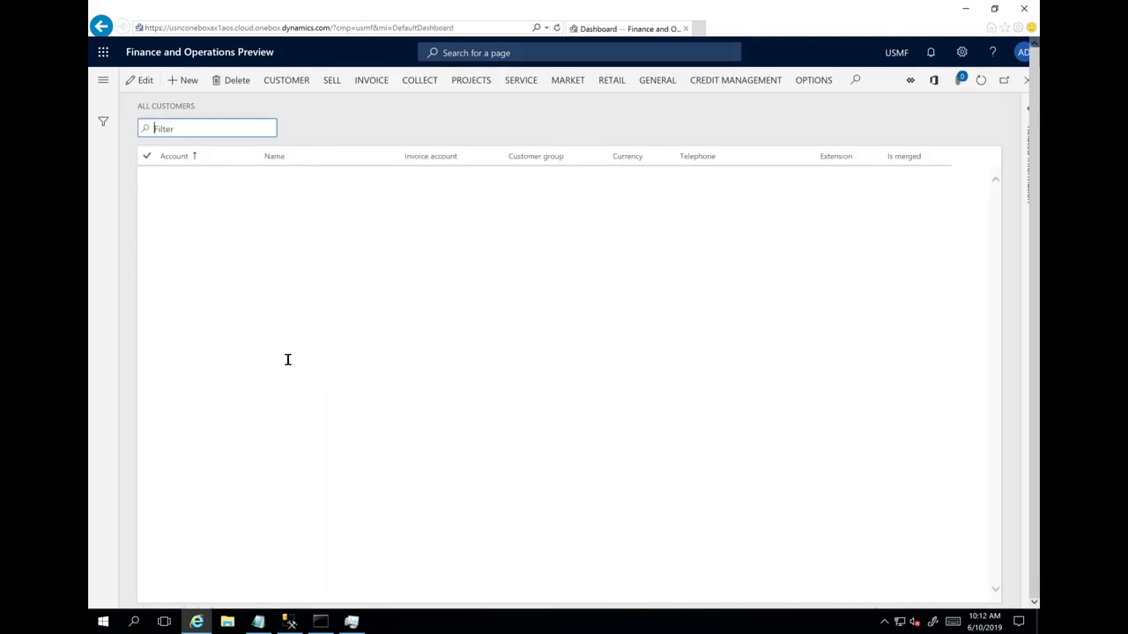
left_click(300, 363)
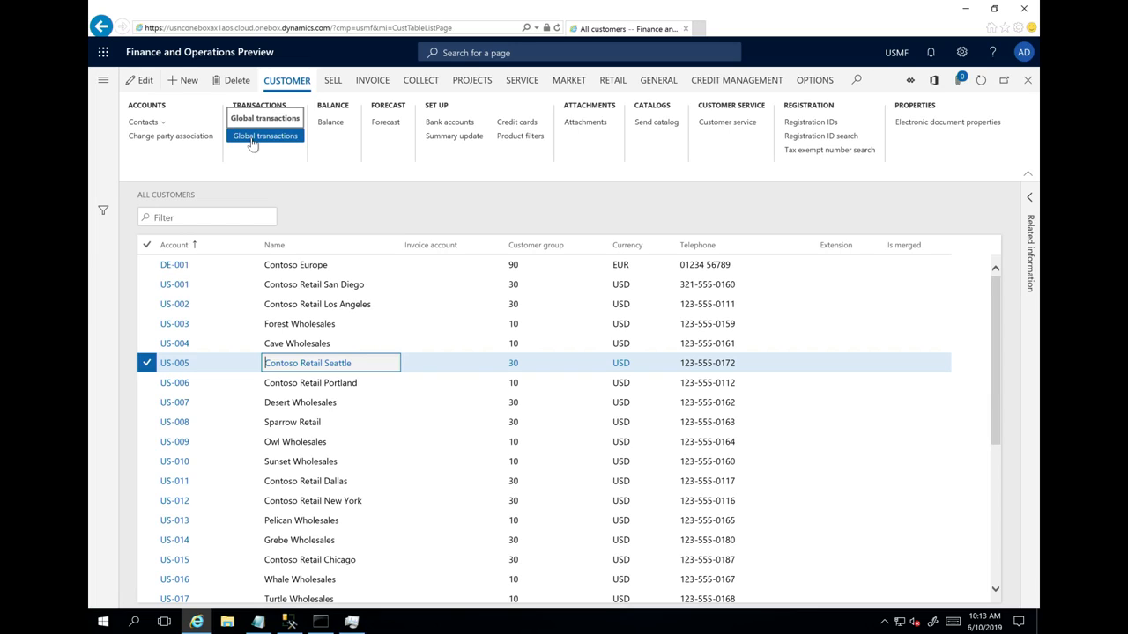
left_click(257, 140)
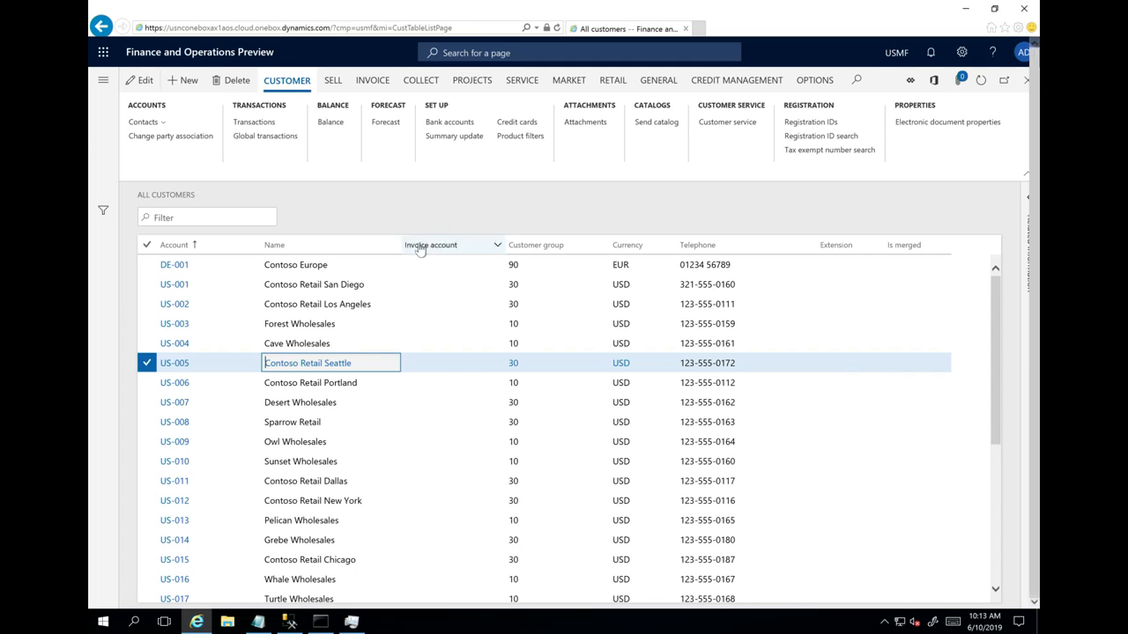
left_click(257, 123)
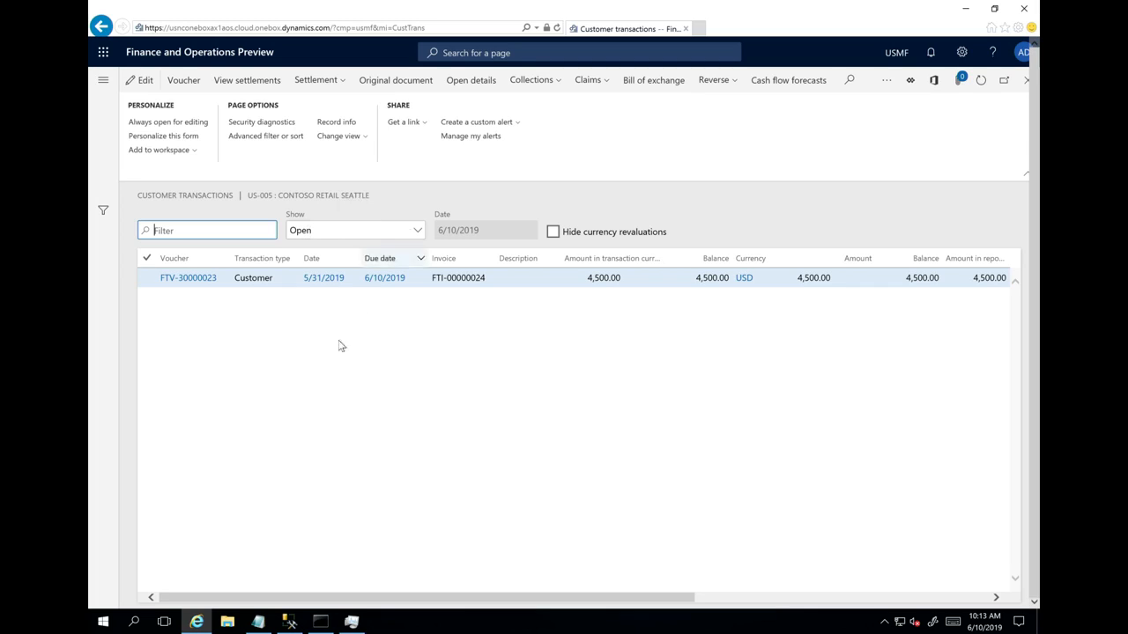
- Set the customer transactions list to show All transactions and review the most recent invoices and payments
left_click(416, 230)
left_click(387, 252)
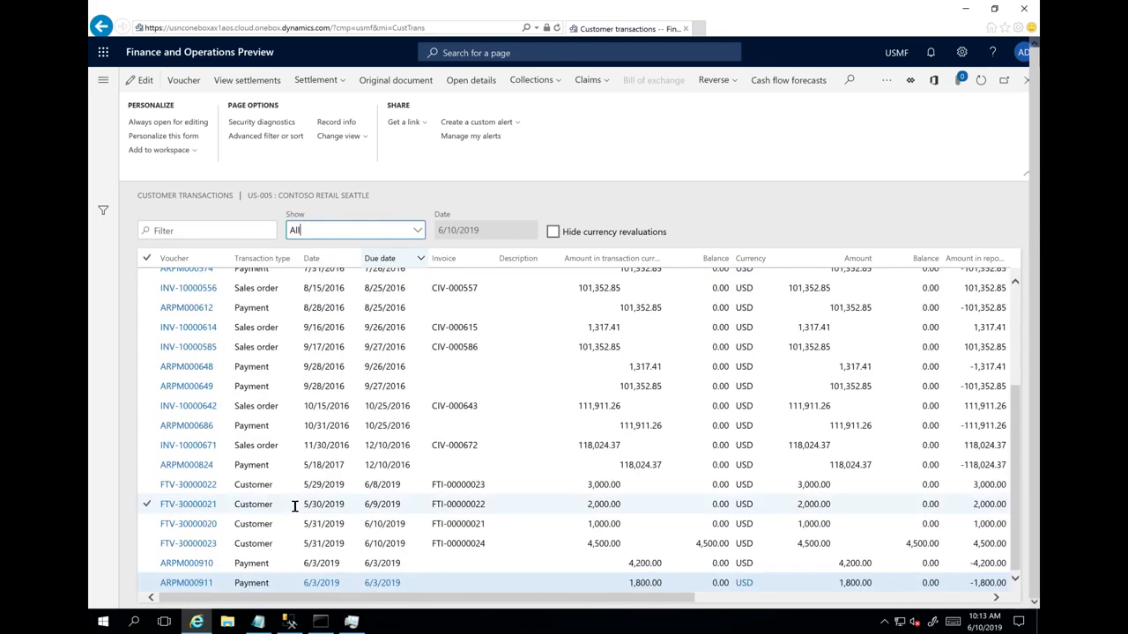
scroll(529, 476, "up", 5)
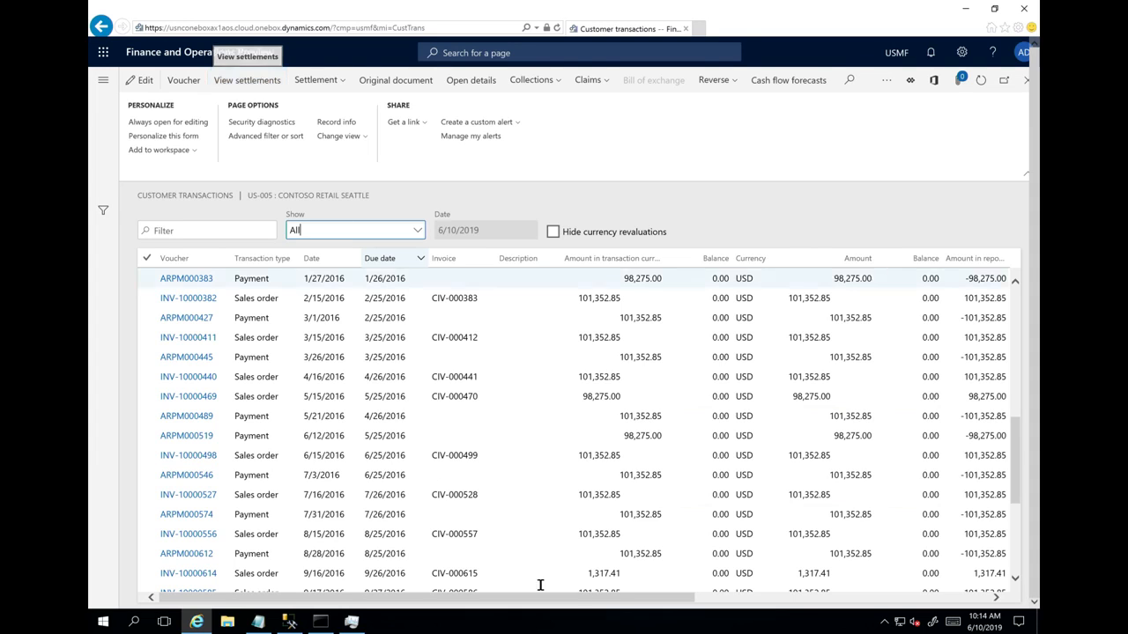
scroll(564, 529, "down", 5)
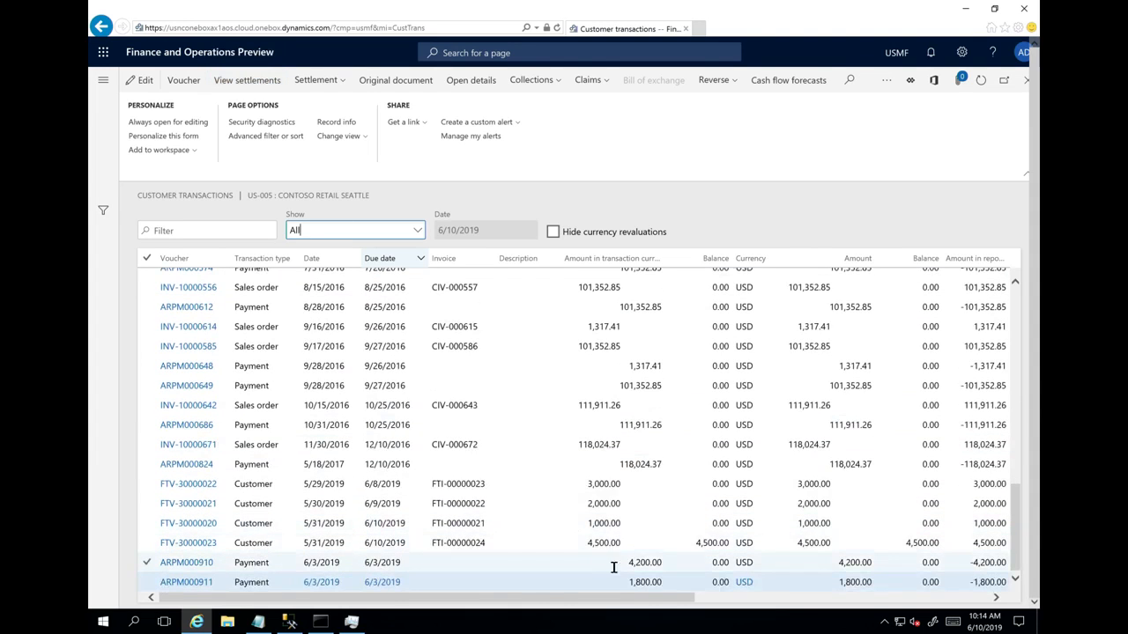
- View the settlements of payment voucher ARPM000910 and check the amount settled against invoice voucher FTV-30000022
left_click(651, 565)
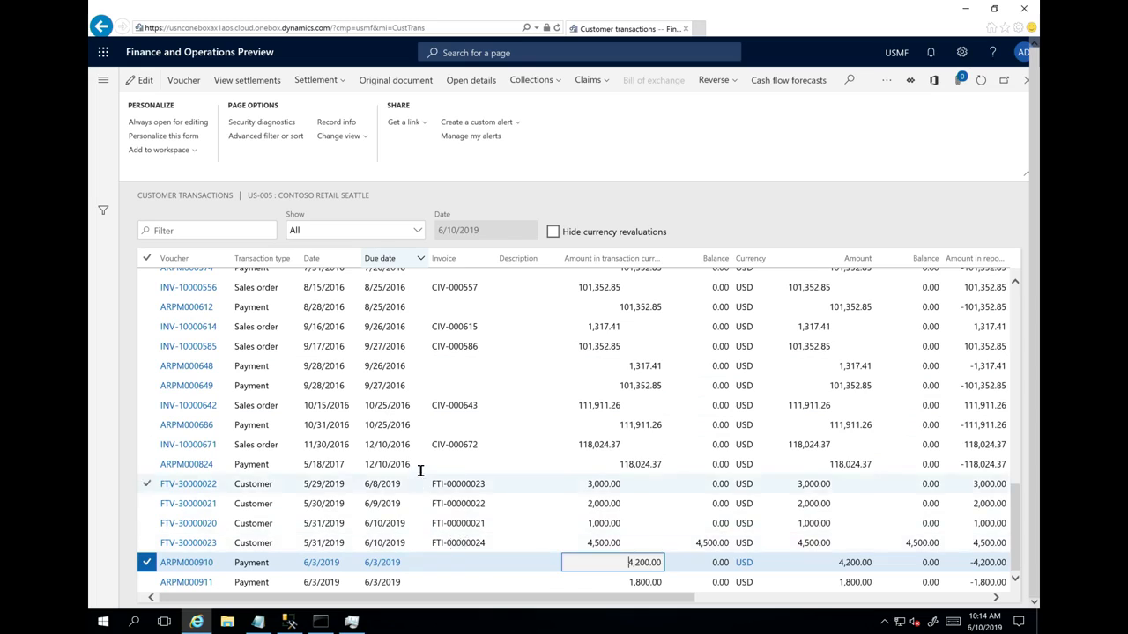
left_click(251, 83)
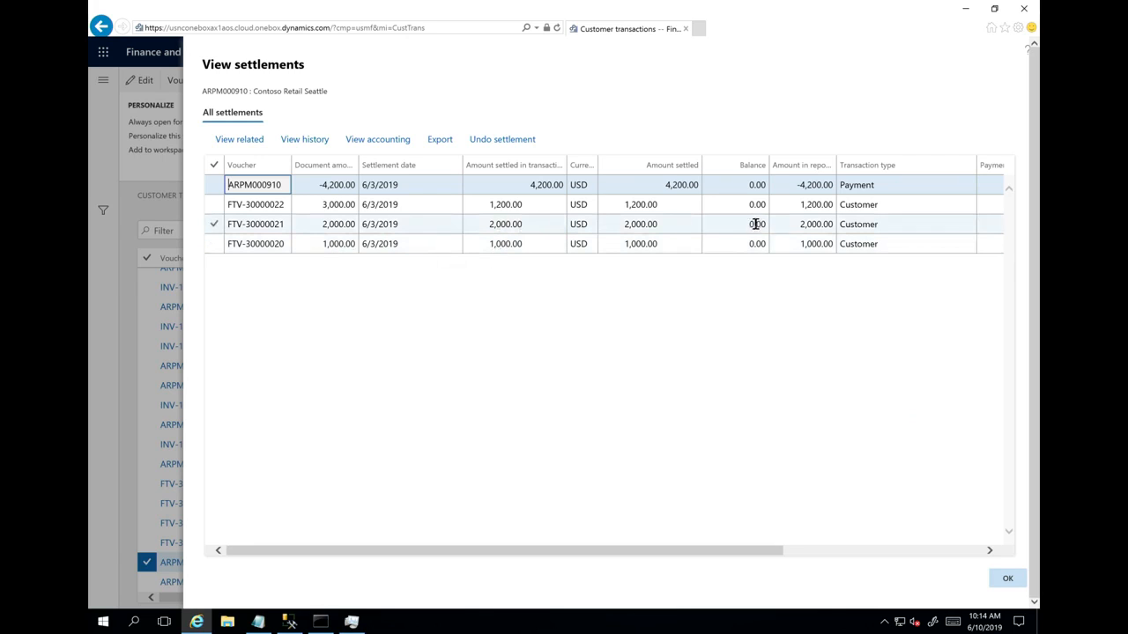
left_click(499, 206)
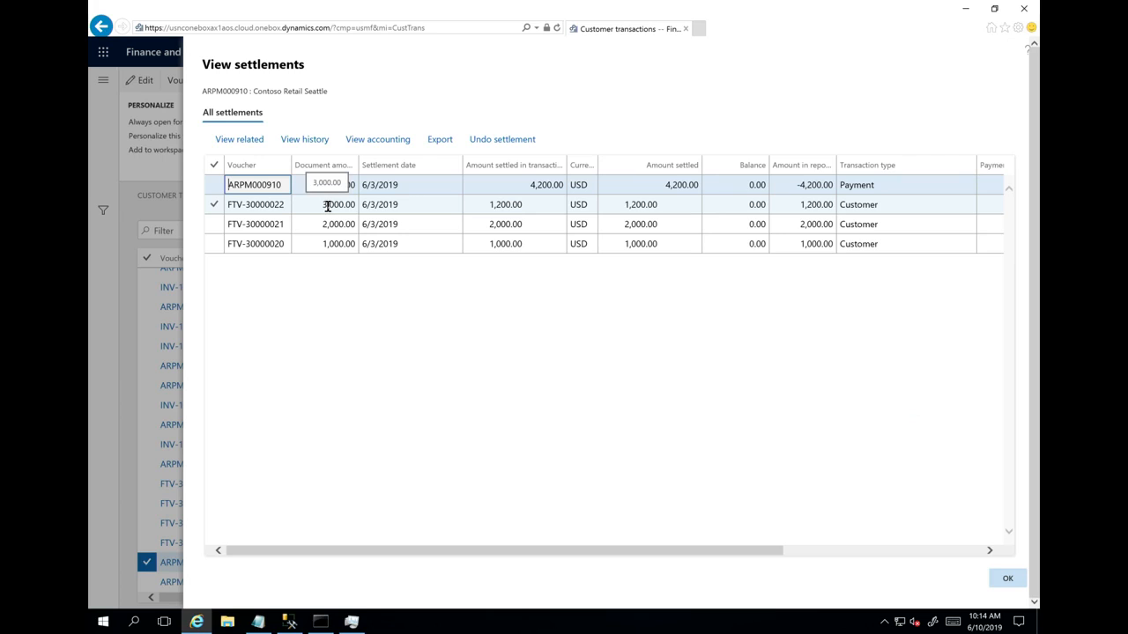
- Expand the settlements view to the related settlements and examine the additional payment voucher ARPM000911
left_click(243, 143)
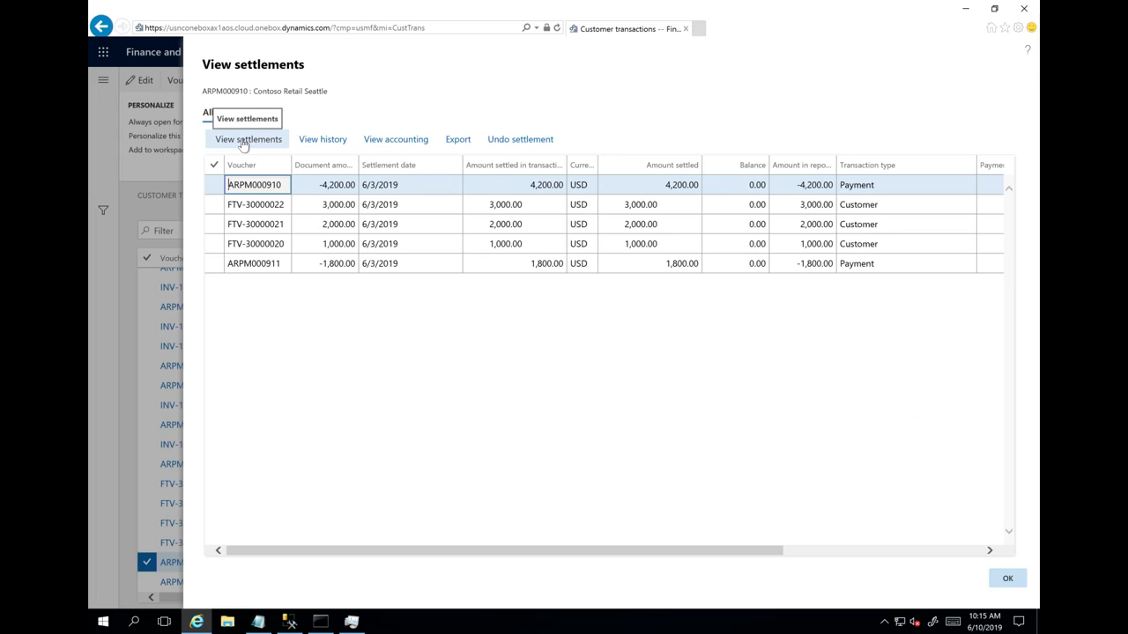
left_click(604, 267)
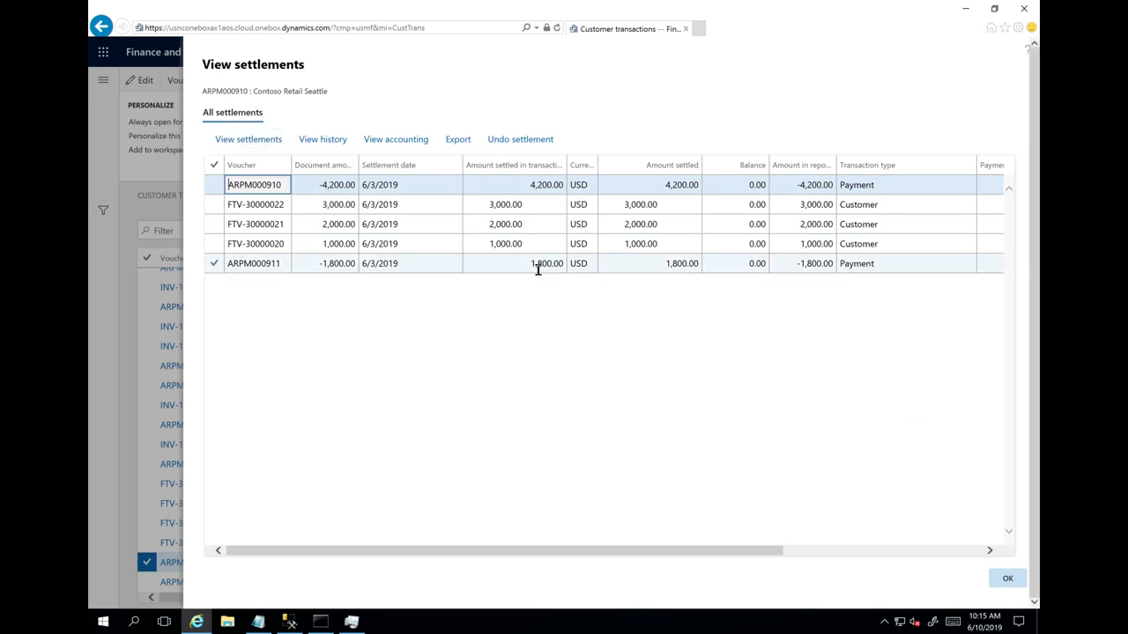
left_click(491, 200)
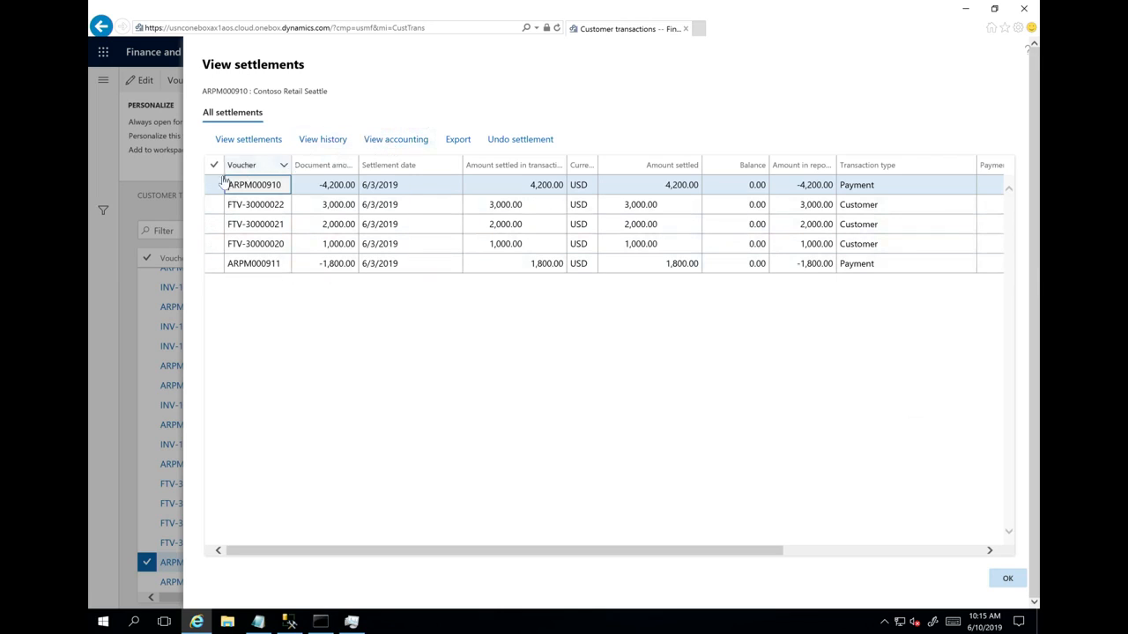
- View the accounting entries for payment ARPM000910 alone, and again for all related settlement vouchers together
left_click(399, 143)
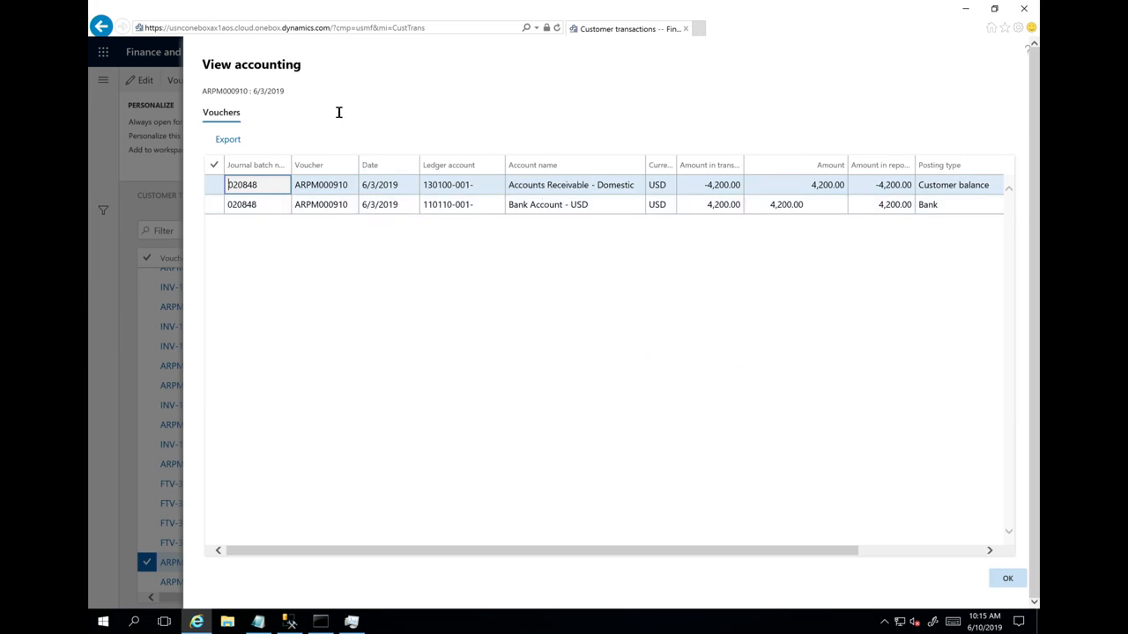
left_click(1006, 582)
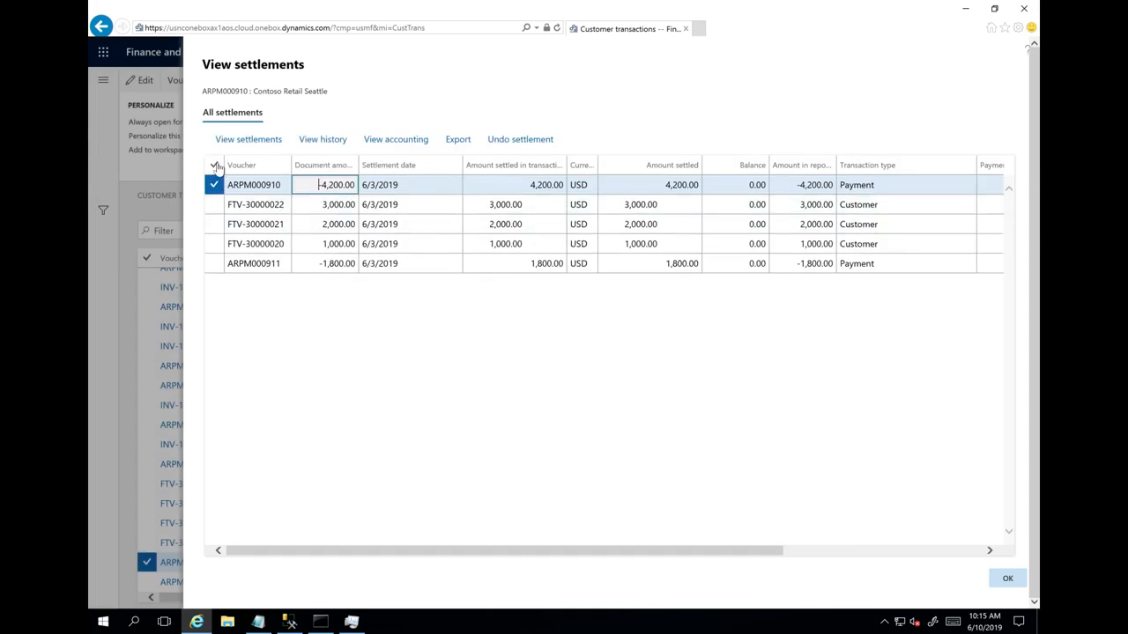
left_click(215, 165)
left_click(404, 141)
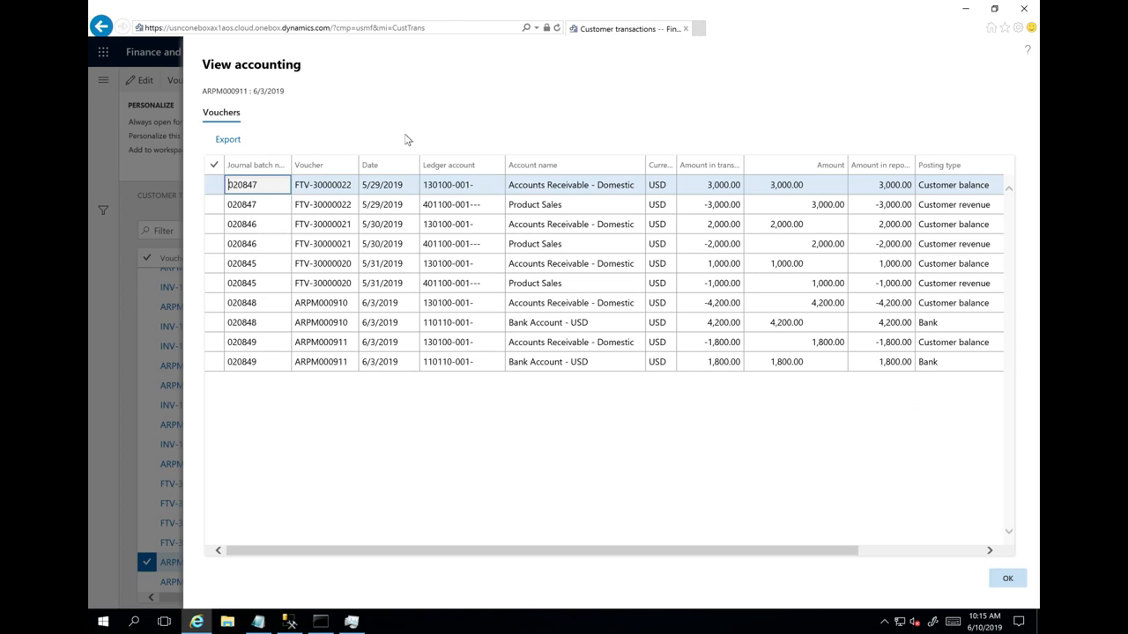
left_click(1007, 578)
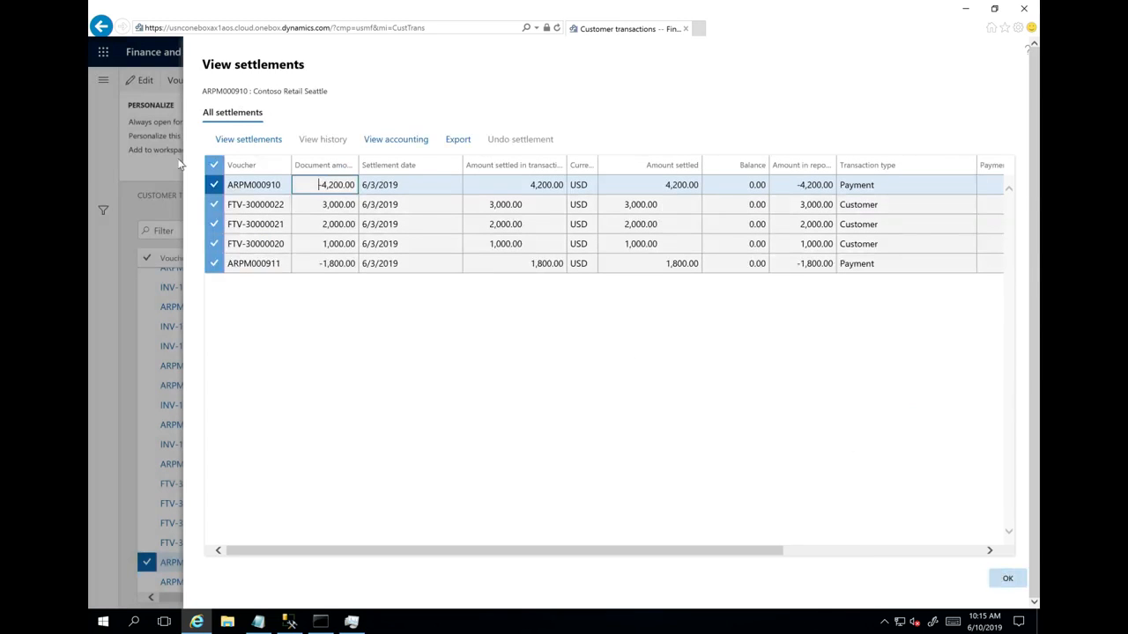
- Review the Undo settlement form and its marked-transaction filter options for voucher FTV-30000022, then leave without reversing and close the settlements view
left_click(258, 177)
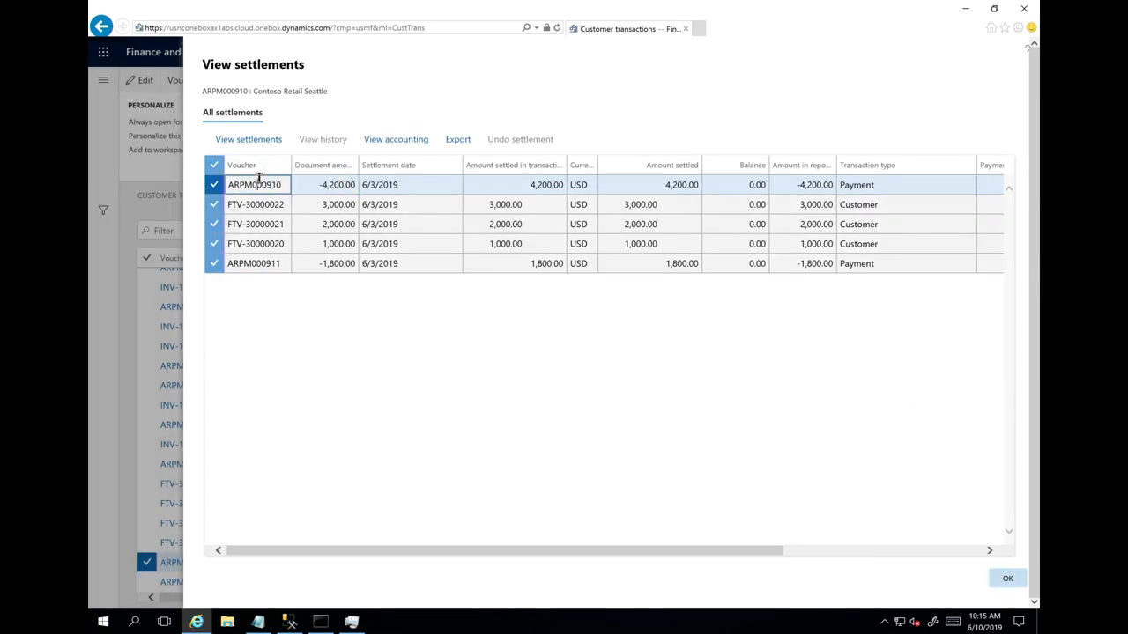
left_click(254, 205)
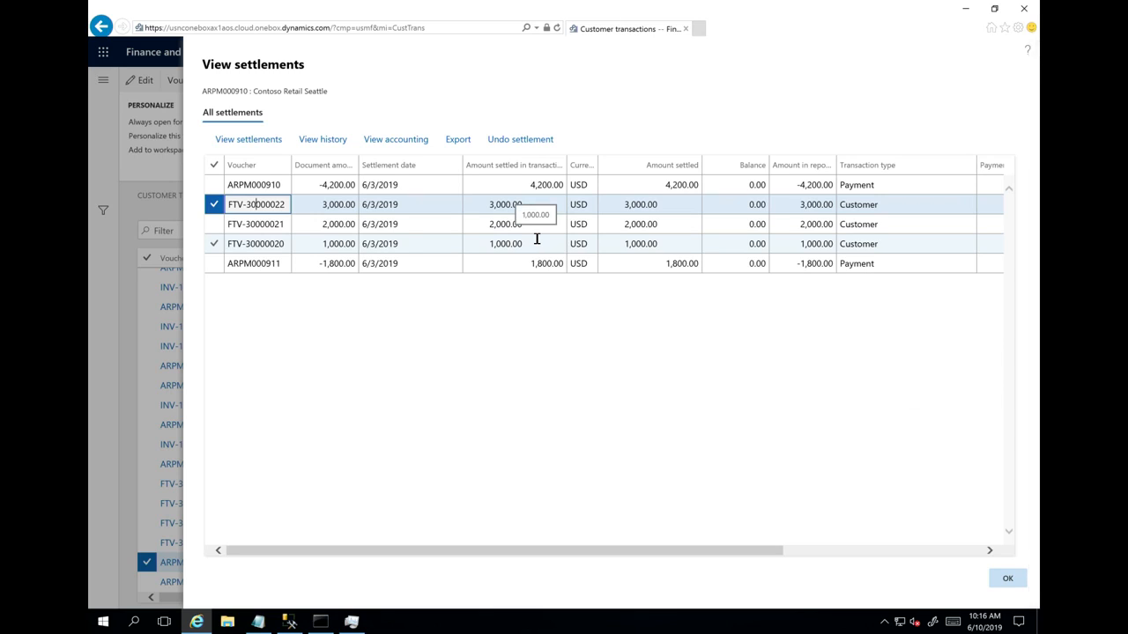
left_click(527, 134)
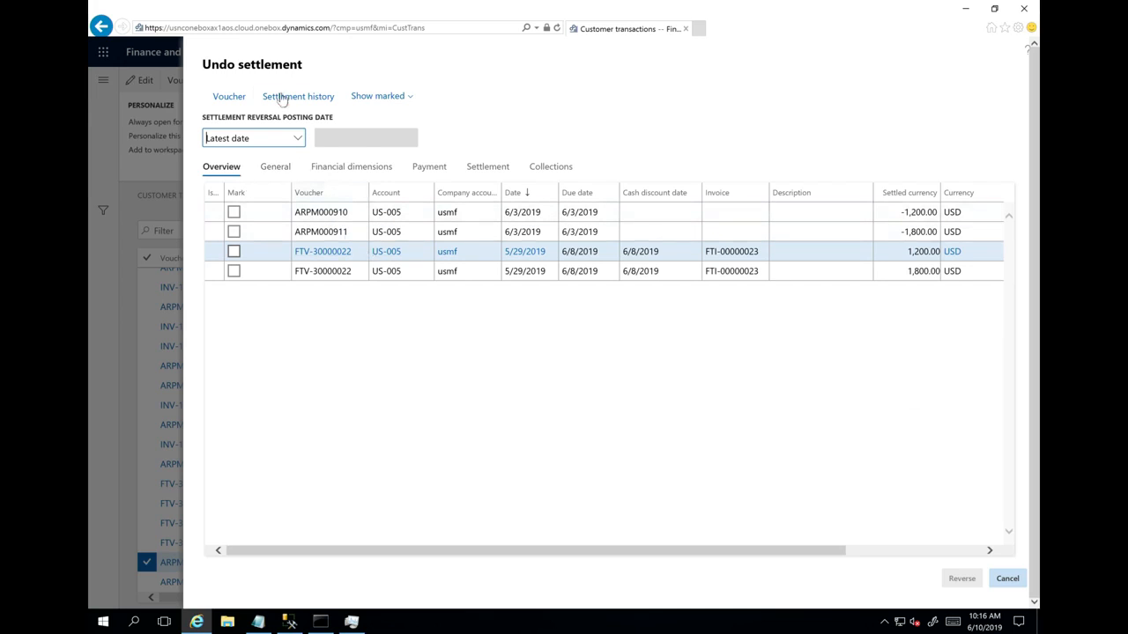
left_click(411, 97)
left_click(412, 98)
left_click(410, 98)
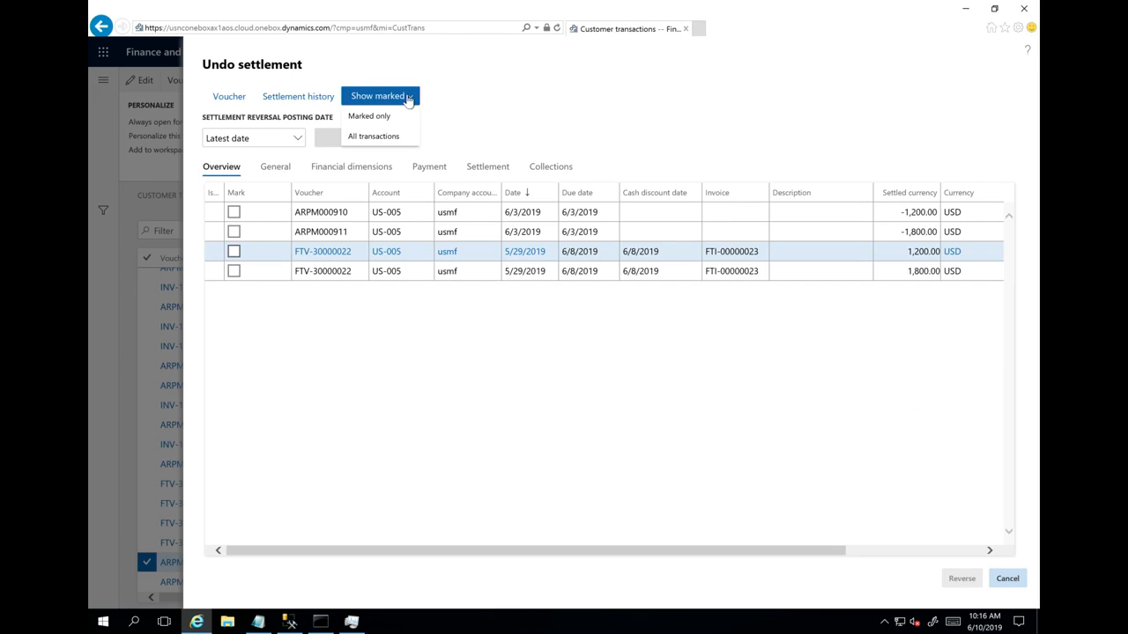
left_click(487, 103)
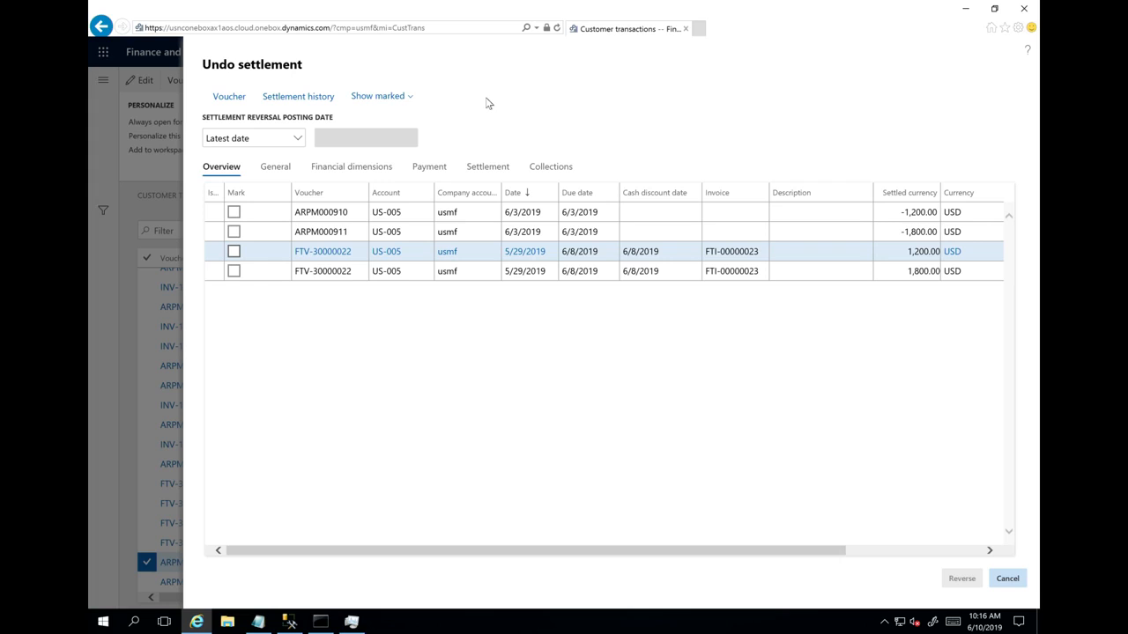
left_click(1010, 578)
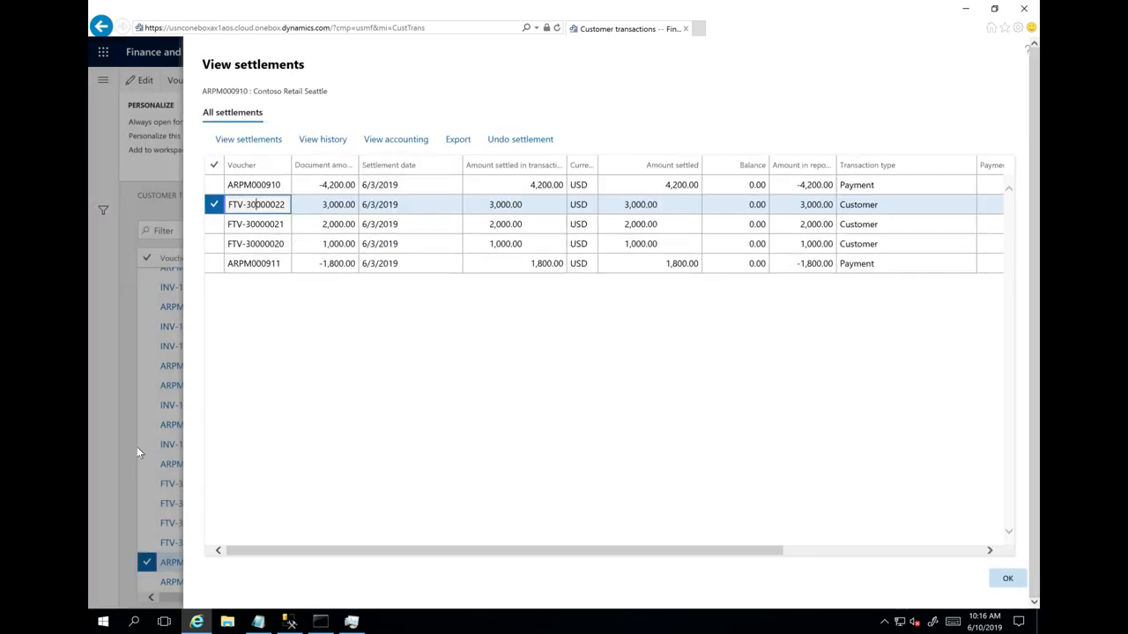
left_click(1006, 579)
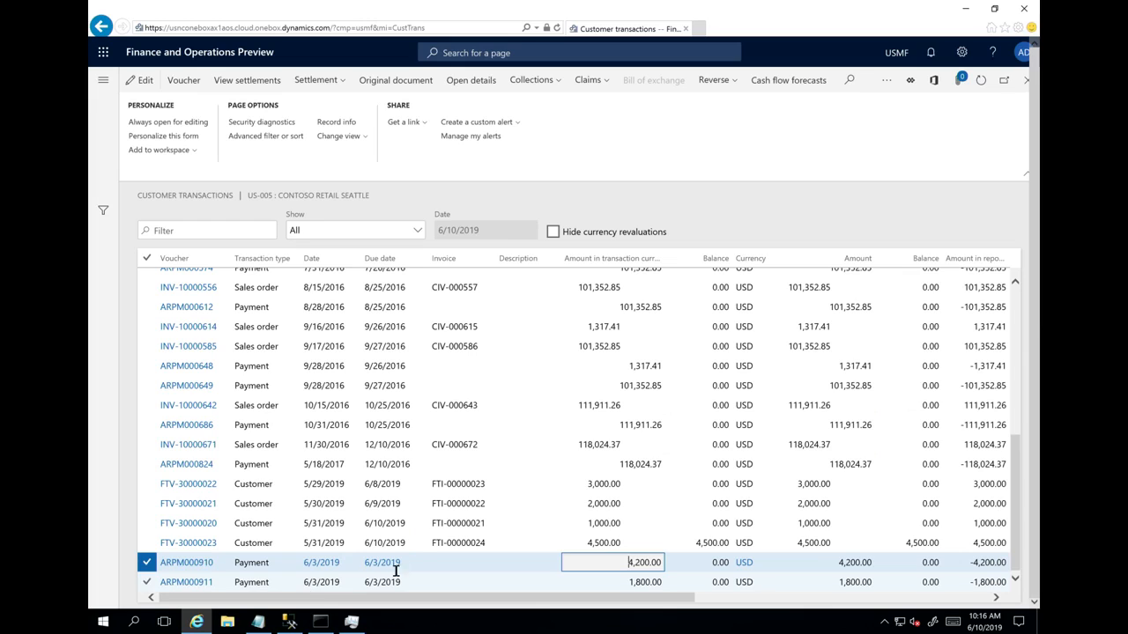
- Set the terms of payment of the open invoice with voucher FTV-30000023 to Net30 through its due date
left_click(511, 540)
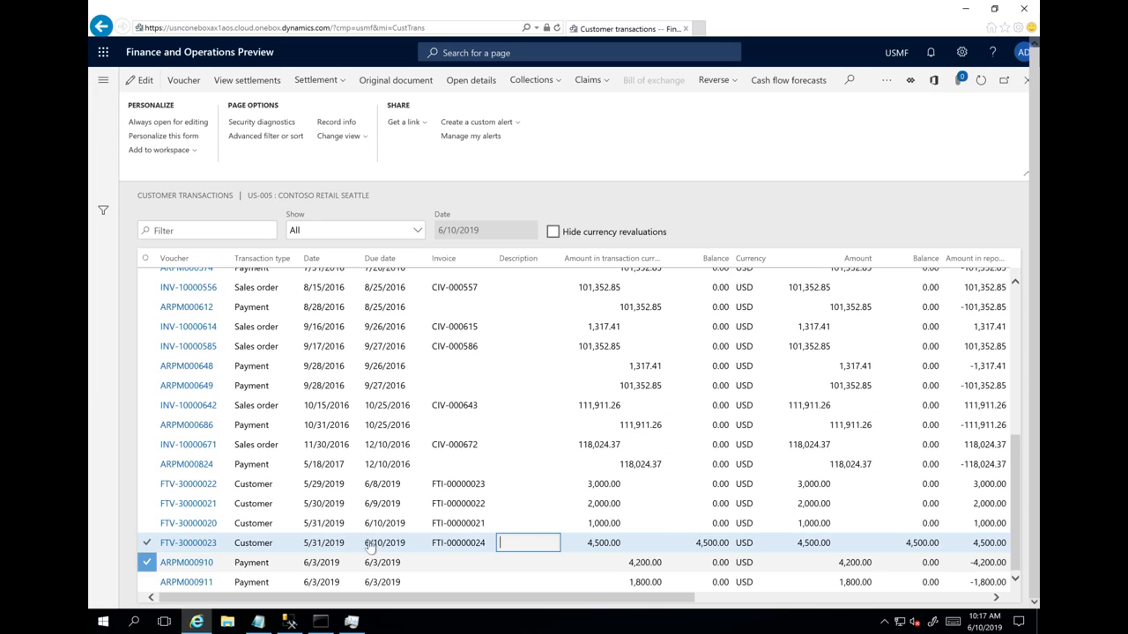
left_click(370, 546)
left_click(394, 548)
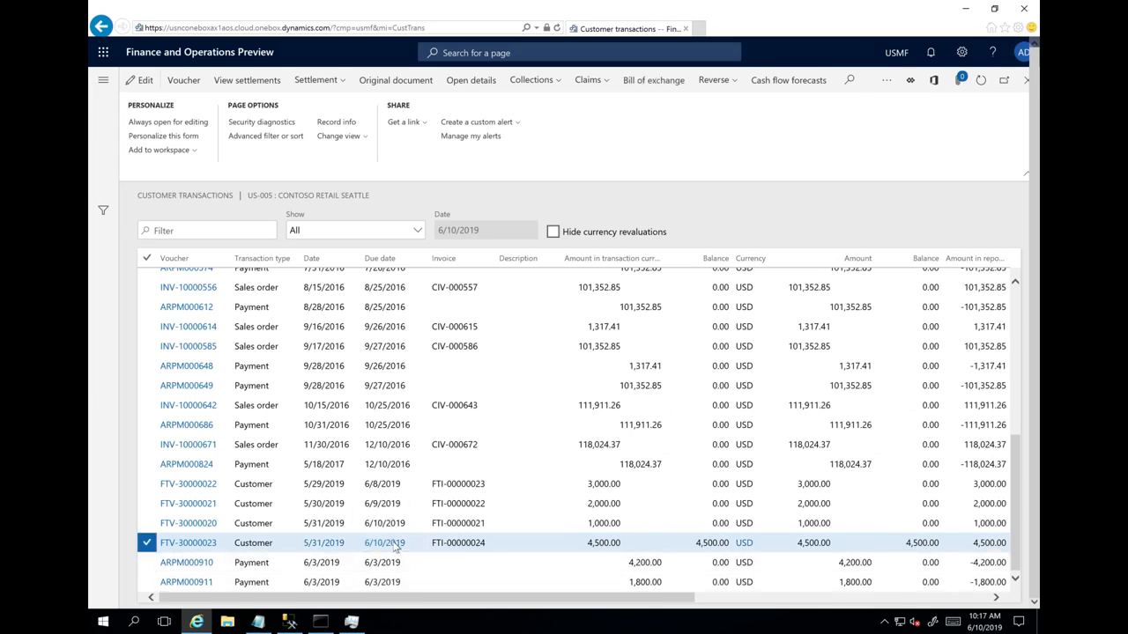
left_click(394, 548)
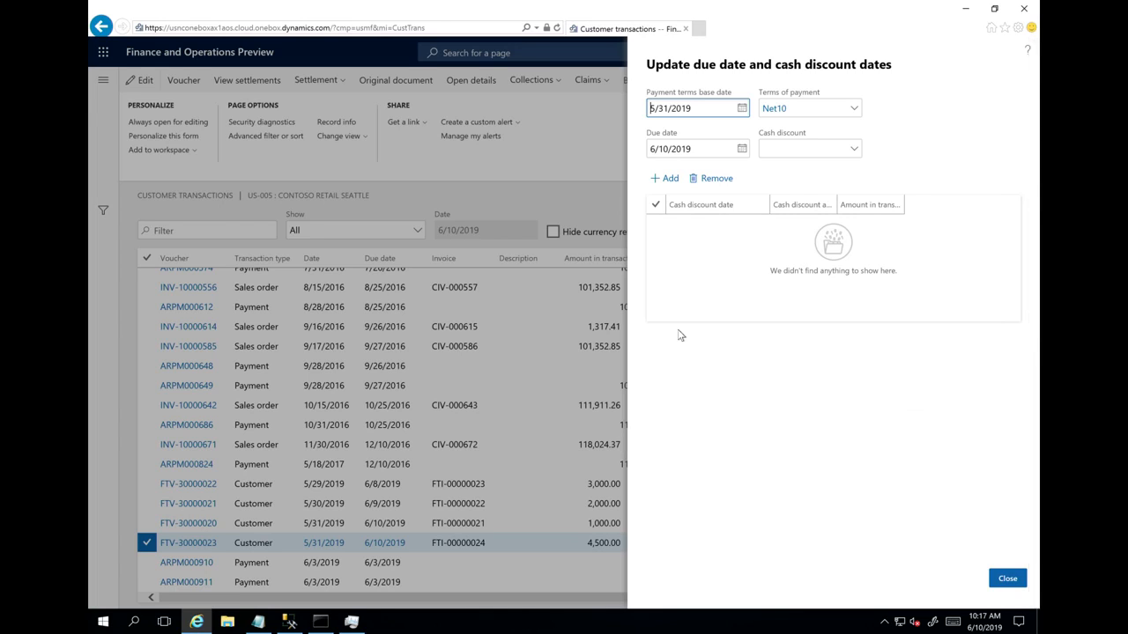
left_click(854, 109)
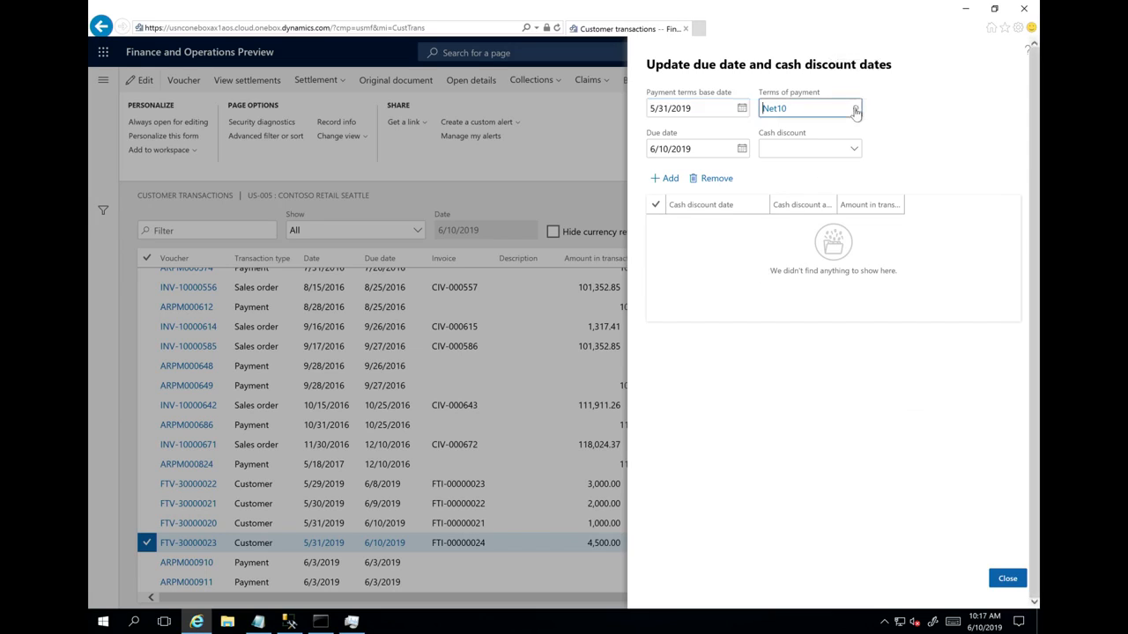
left_click(853, 109)
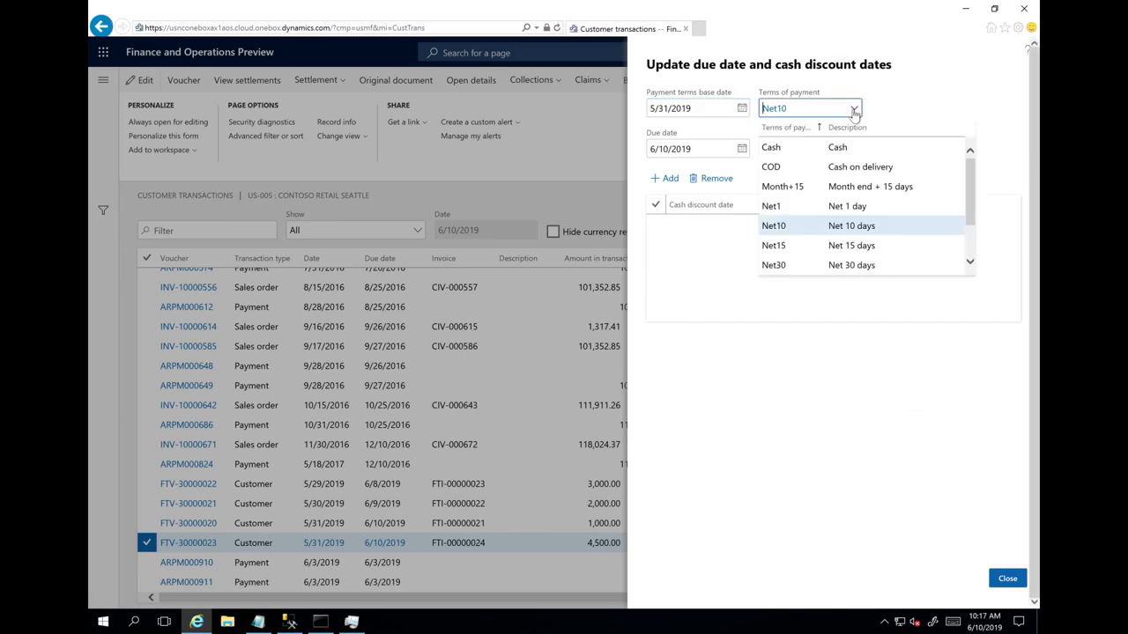
left_click(790, 266)
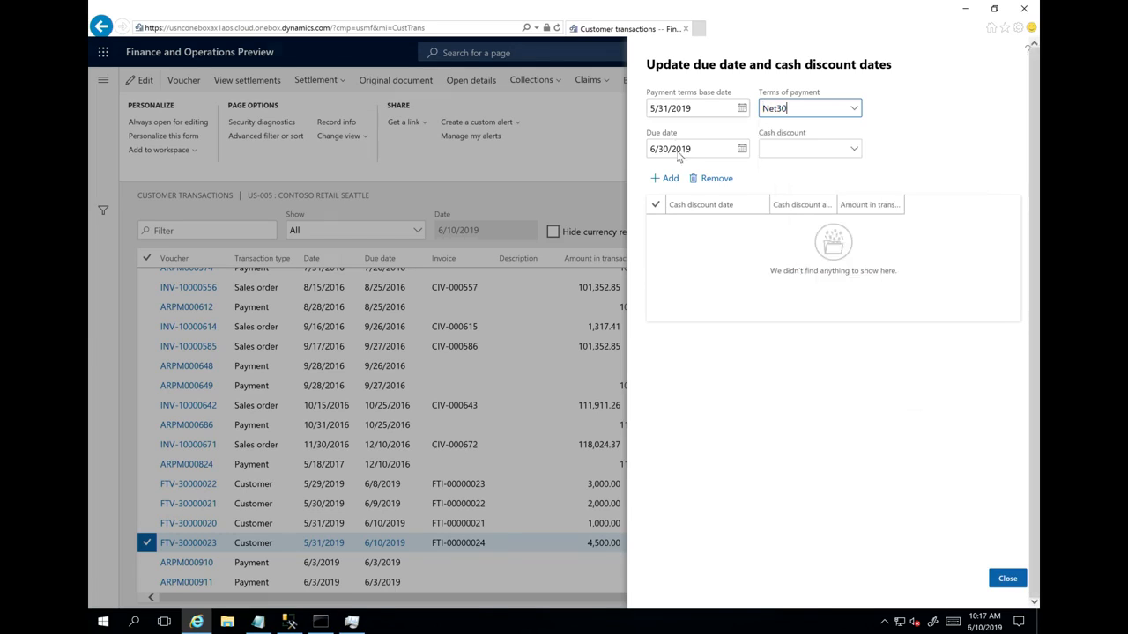
- Apply cash discount 1%D07 to the open invoice with voucher FTV-30000023 and close the due date update form
left_click(851, 150)
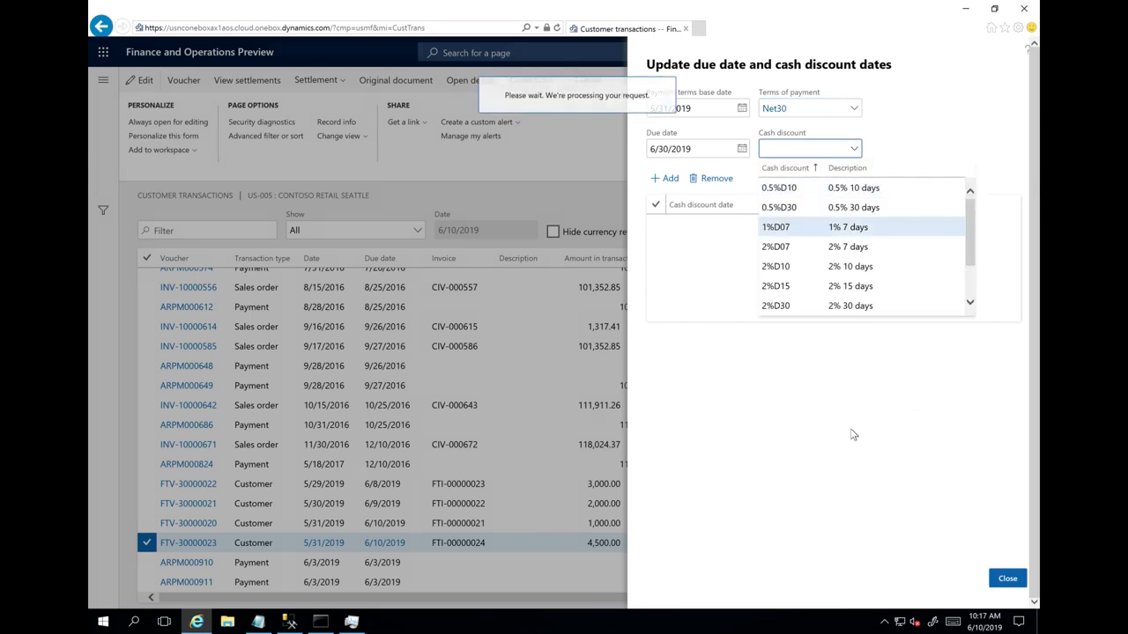
left_click(1007, 579)
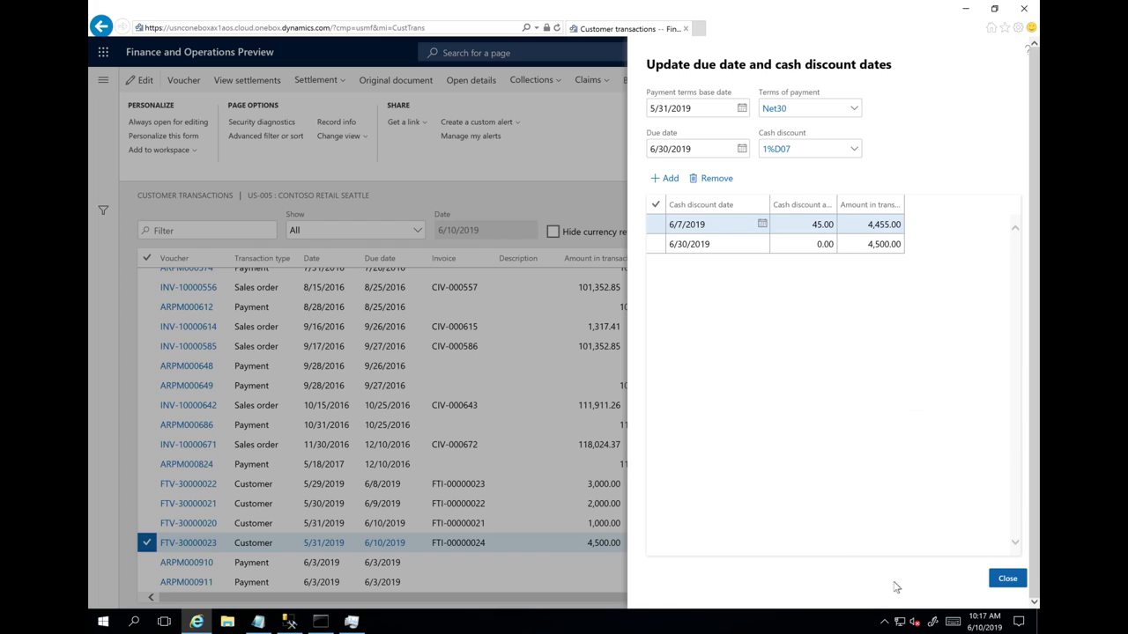
left_click(1007, 581)
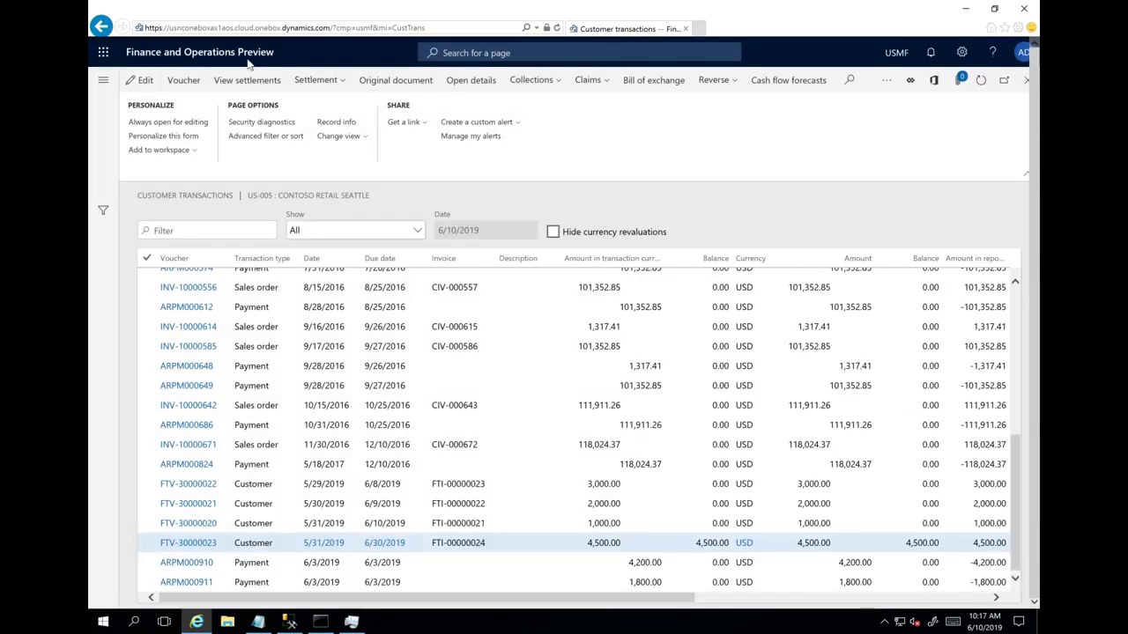
- View customer US-005's transactions across legal entities, with all companies selected in the Company filter
left_click(1025, 81)
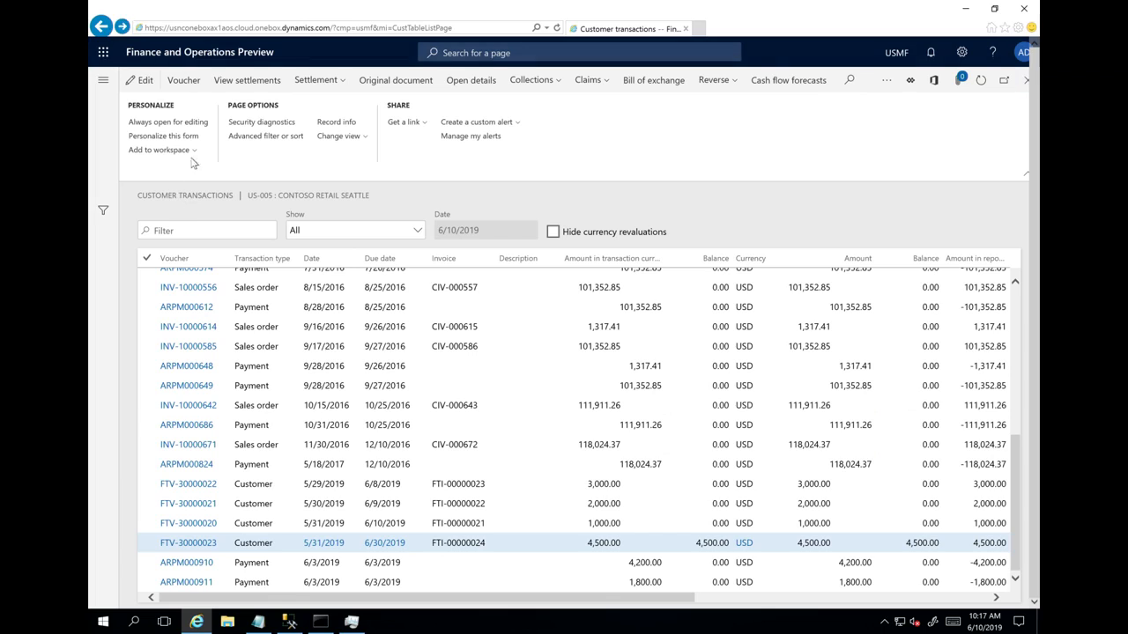
left_click(263, 139)
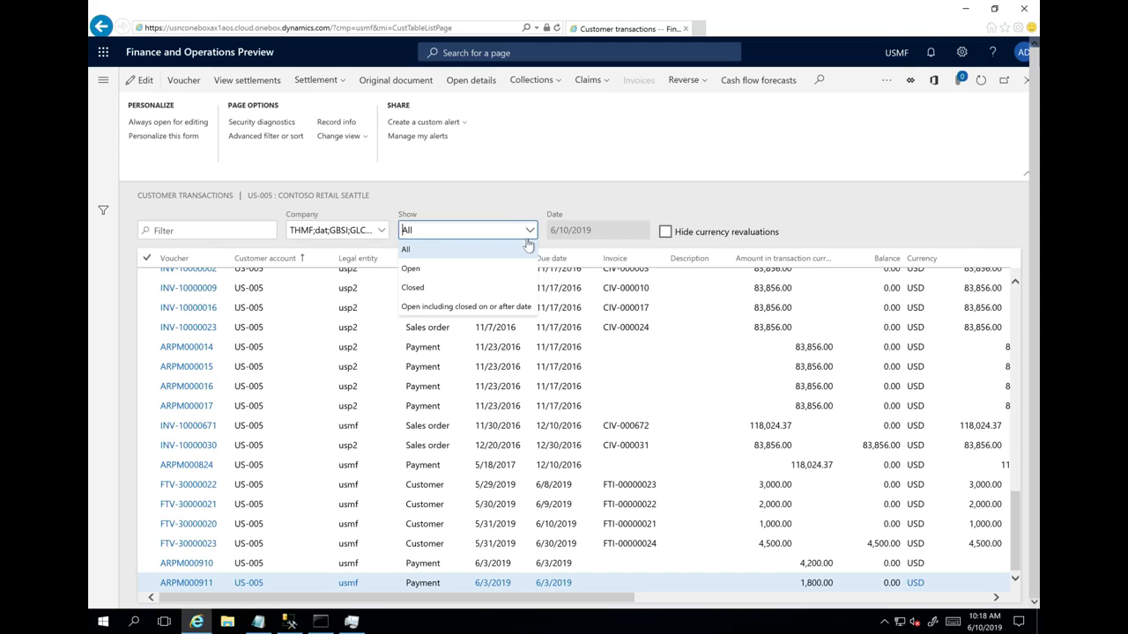
left_click(426, 203)
left_click(379, 230)
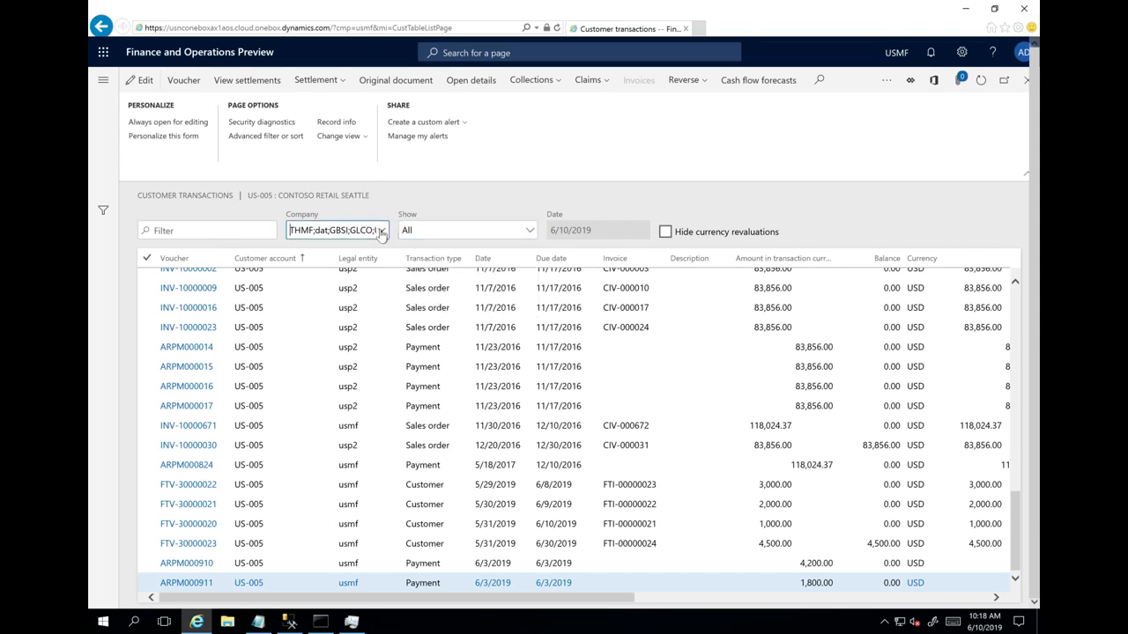
left_click(381, 231)
left_click(292, 251)
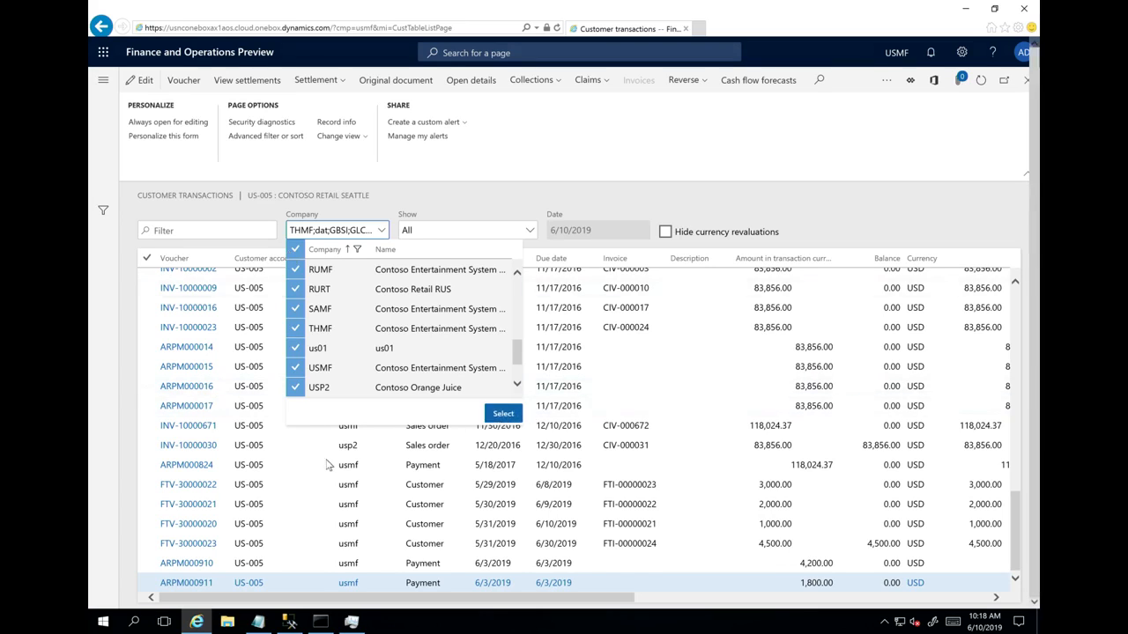
left_click(505, 413)
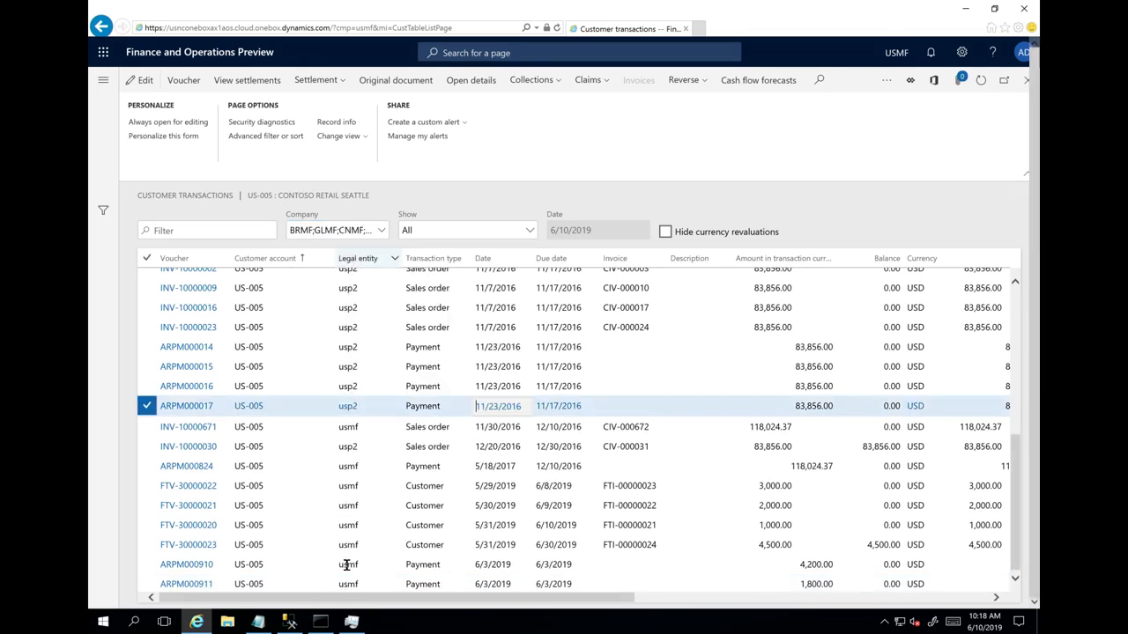
left_click(377, 464)
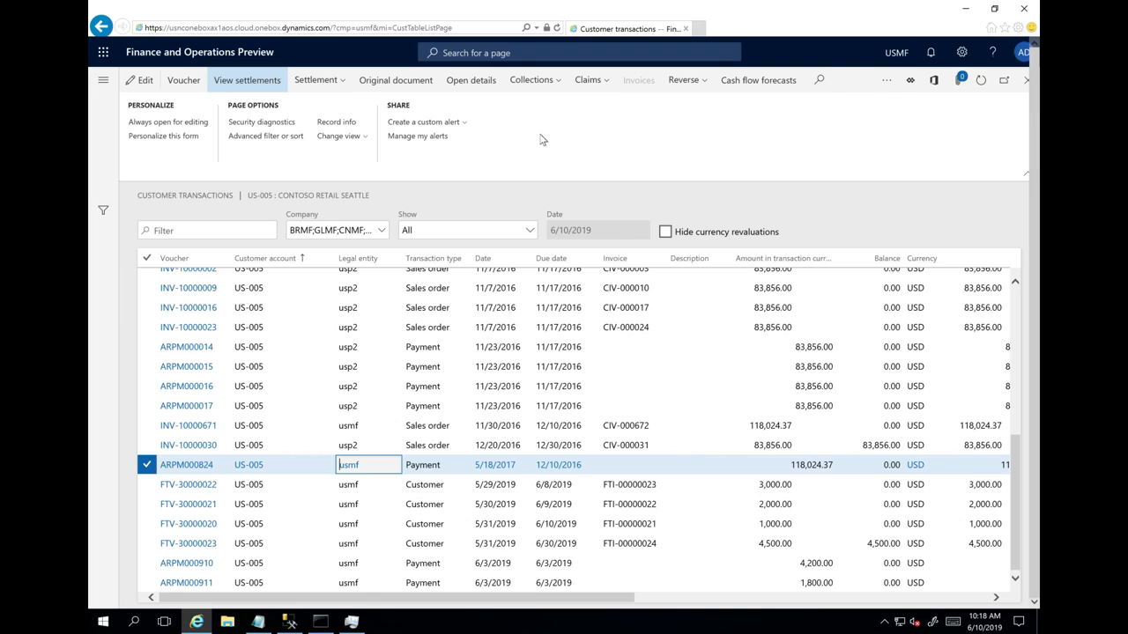
- Check the bank revaluation option in the Cash and bank management parameters, and open the Foreign currency revaluation page
left_click(102, 88)
left_click(151, 167)
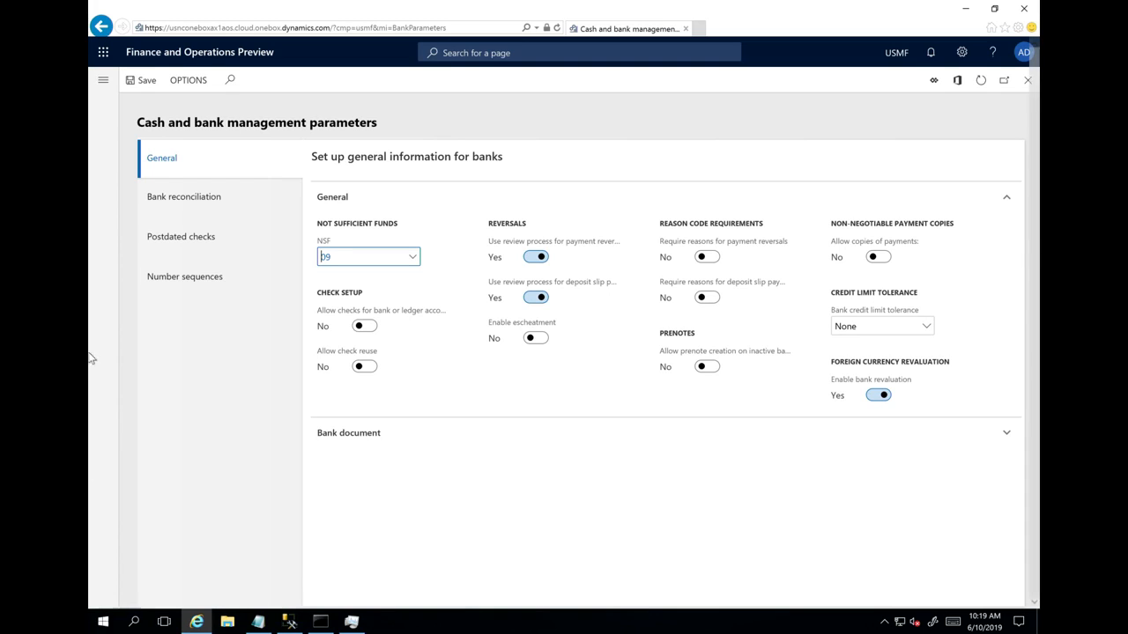
left_click(102, 82)
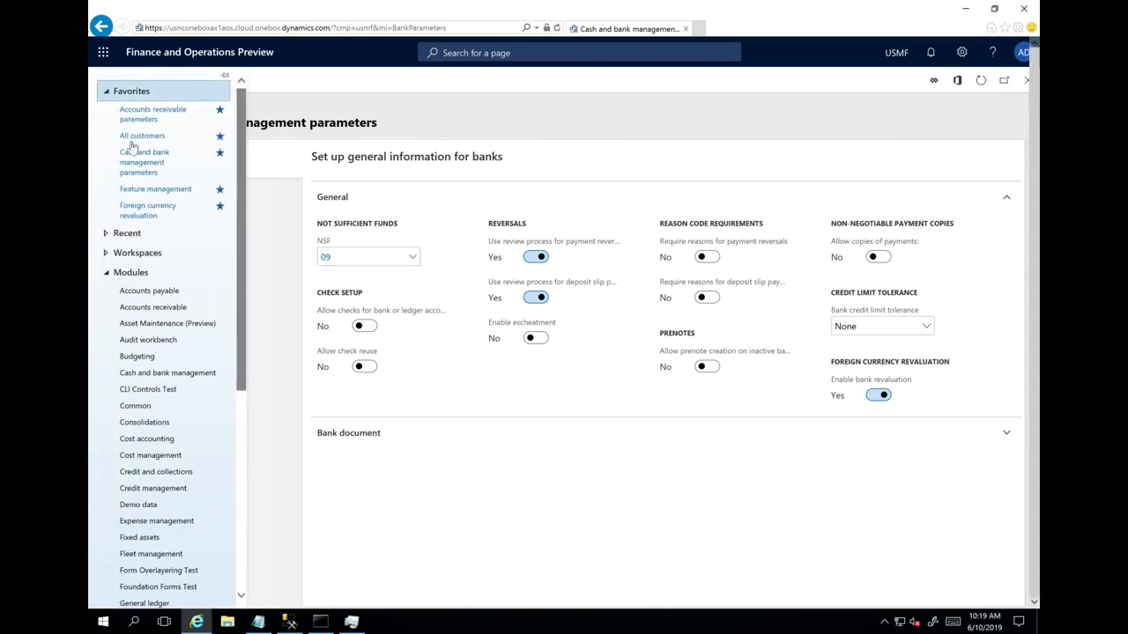
left_click(146, 211)
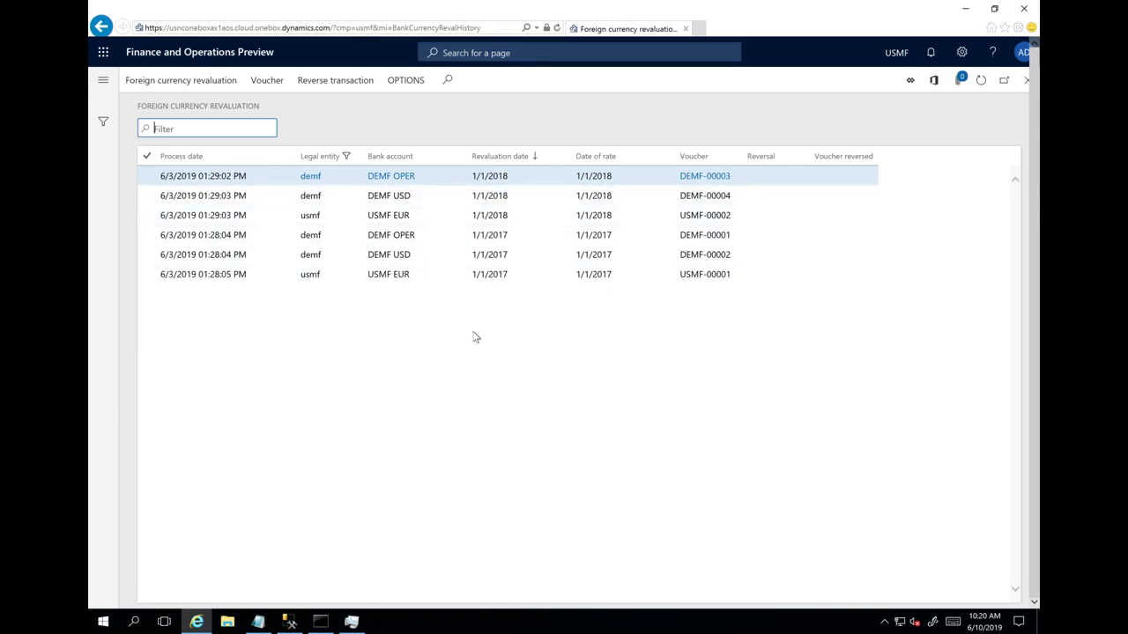
- Preview the bank foreign currency revaluation dated 1/1/2019 for legal entities DEMF and USMF, and leave without posting
left_click(147, 84)
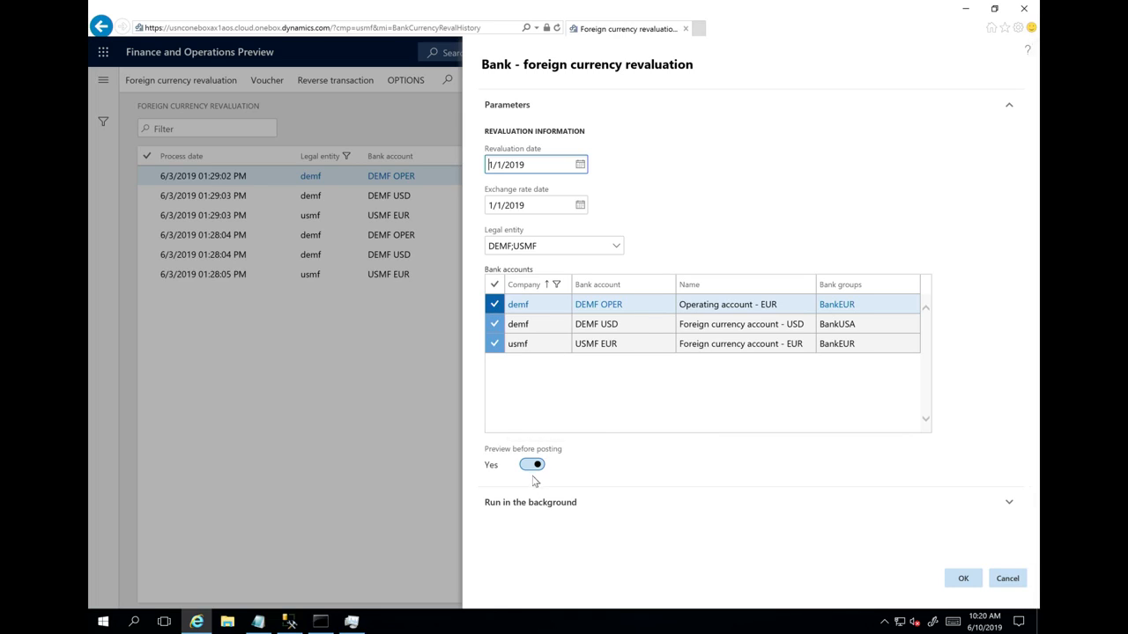
left_click(963, 579)
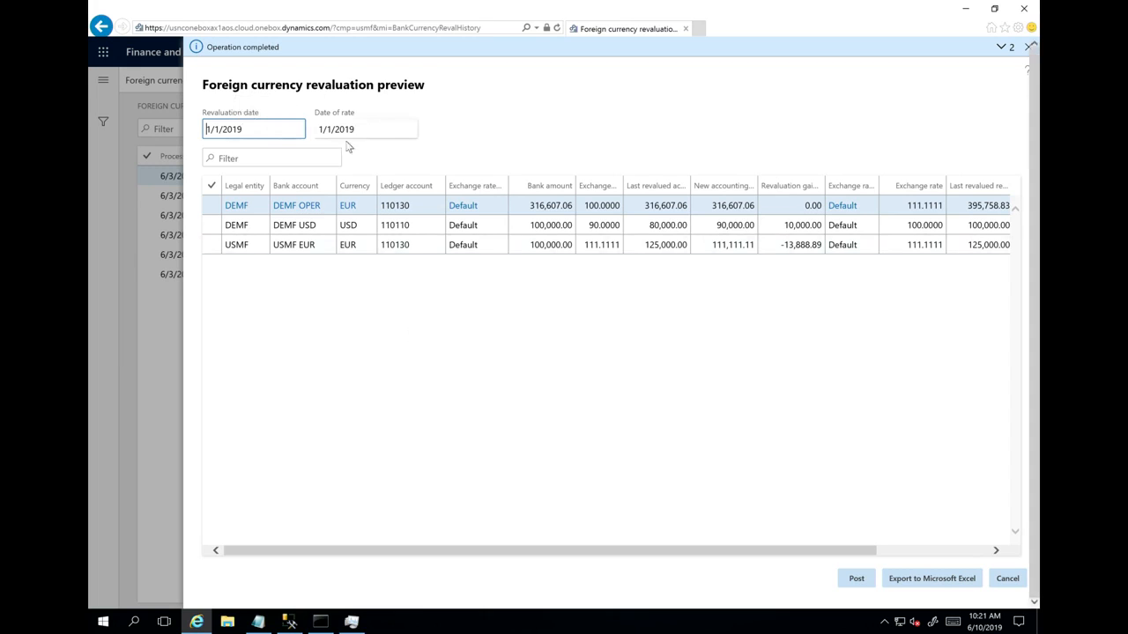
left_click(285, 206)
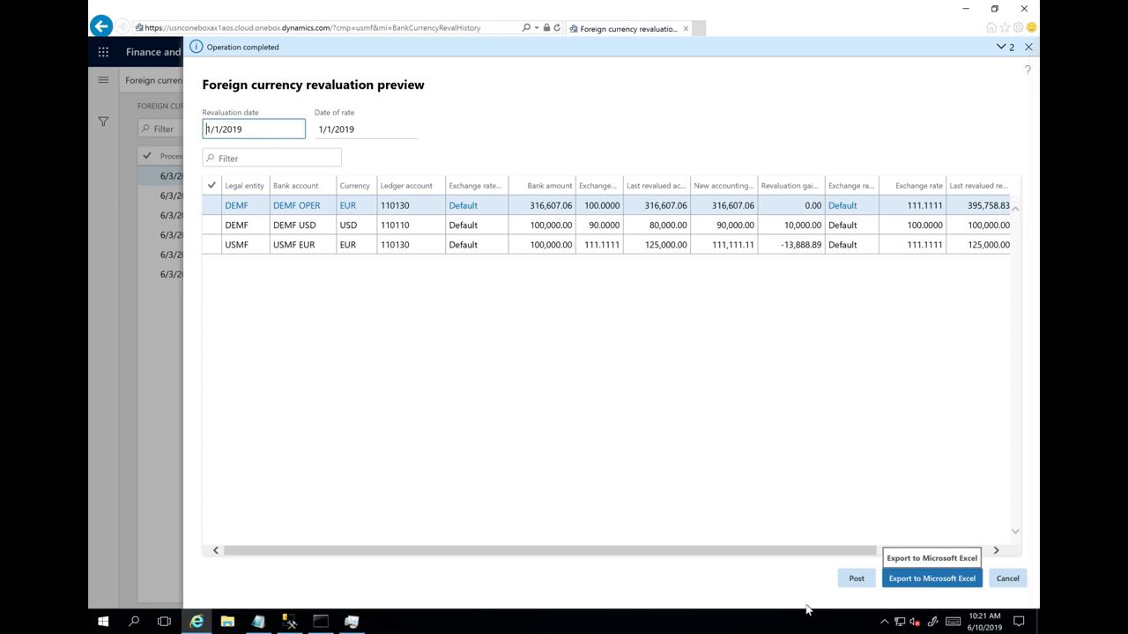
left_click(1007, 579)
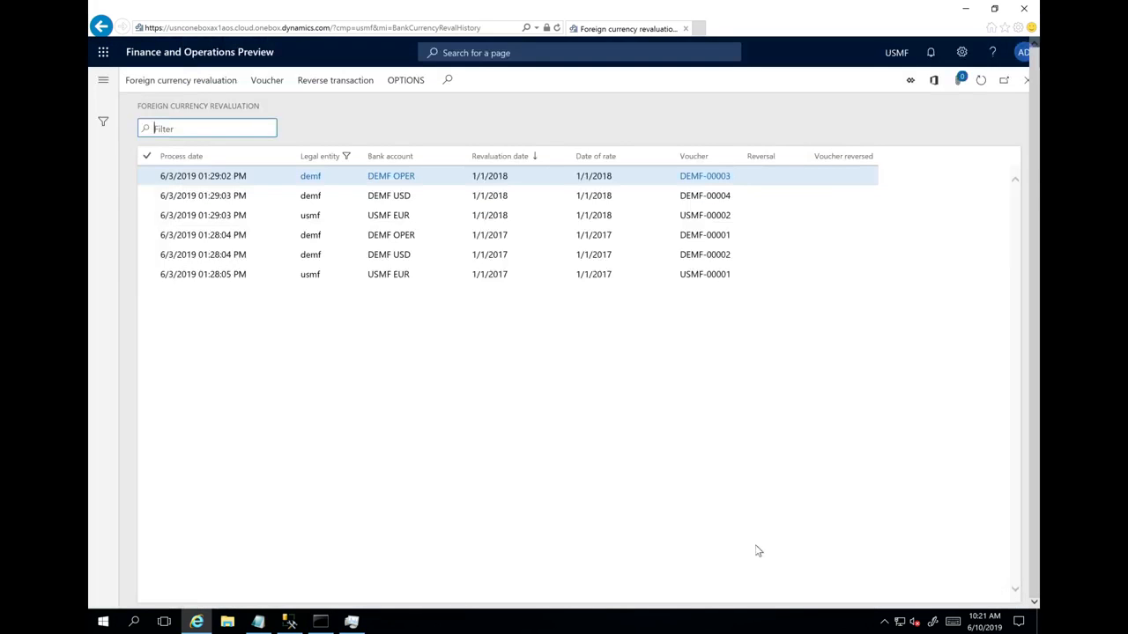
- View the voucher transactions of the 1/1/2017 DEMF USD revaluation, and select the 1/1/2018 DEMF OPER revaluation record
left_click(221, 253)
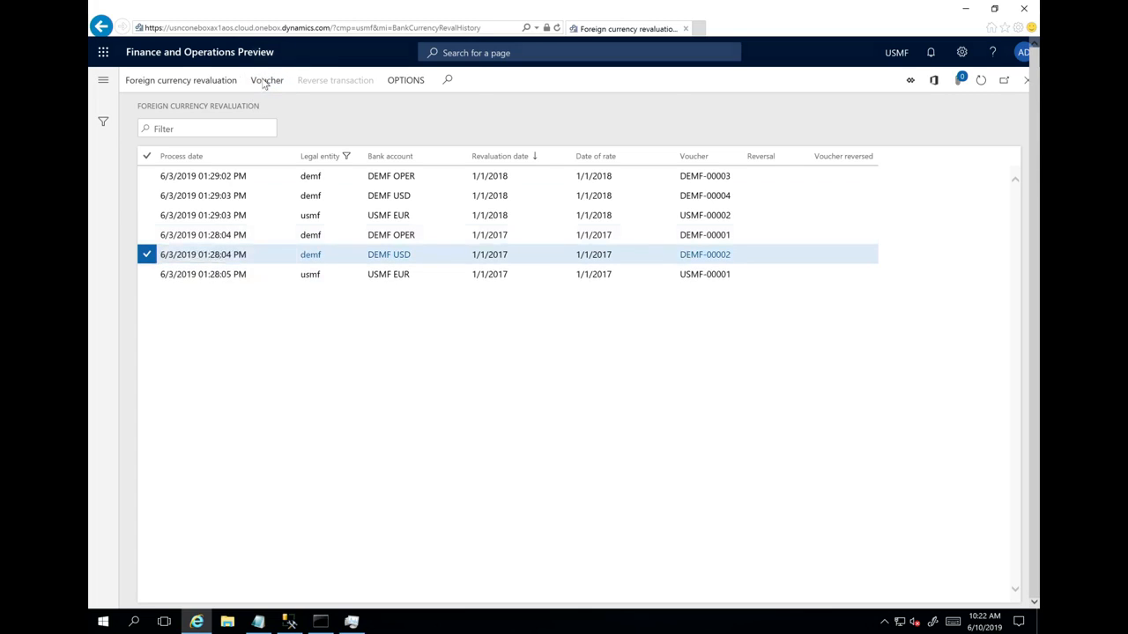
left_click(264, 81)
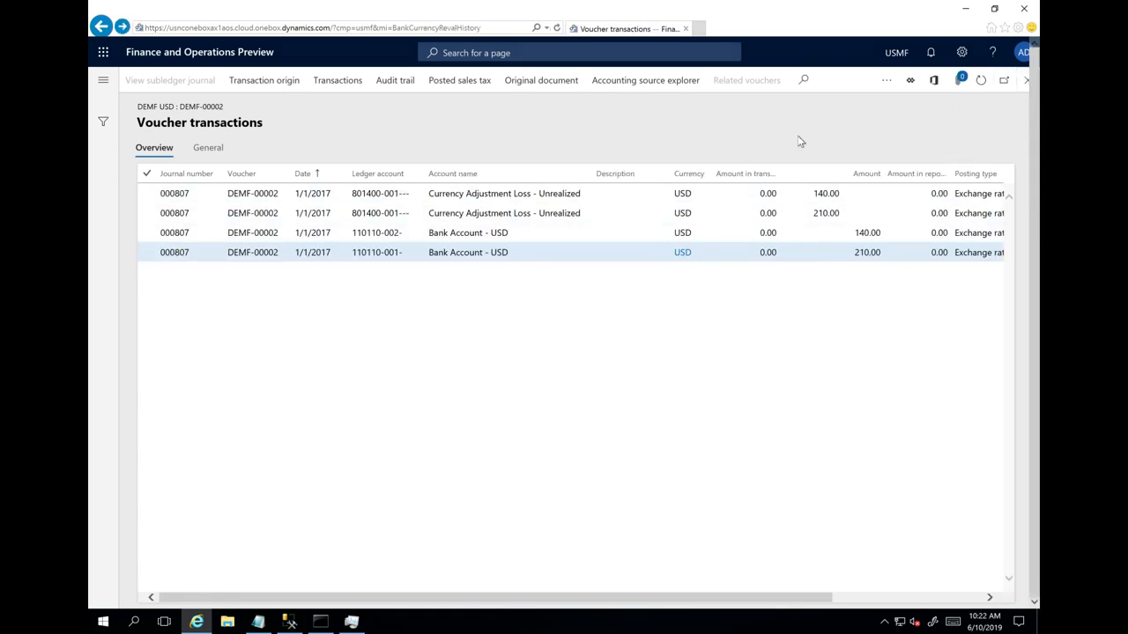
left_click(1026, 80)
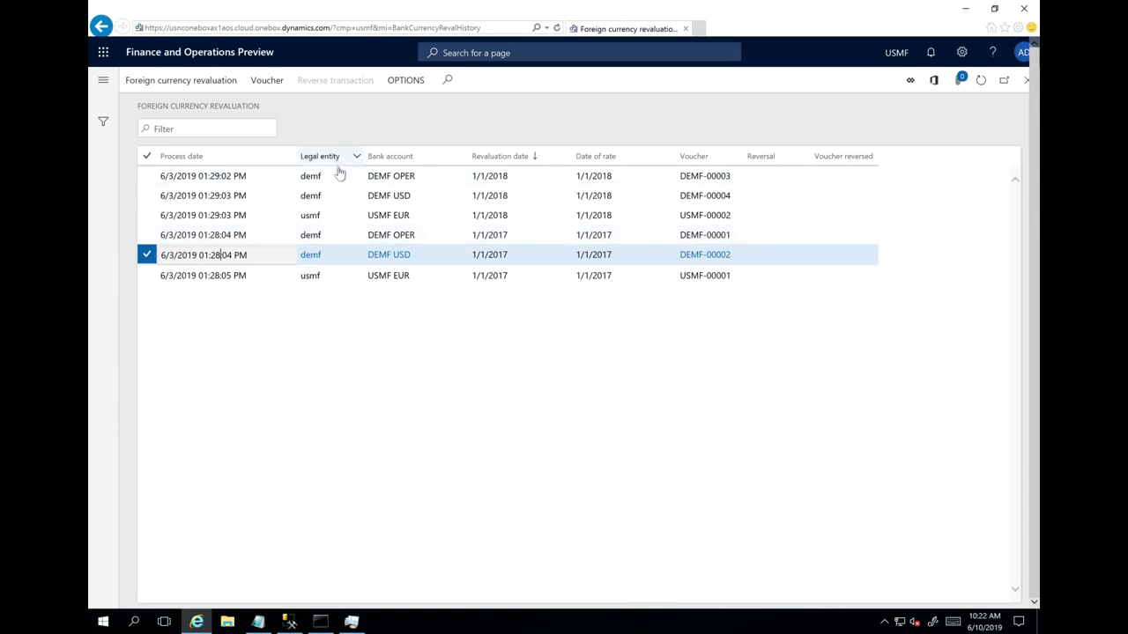
left_click(386, 176)
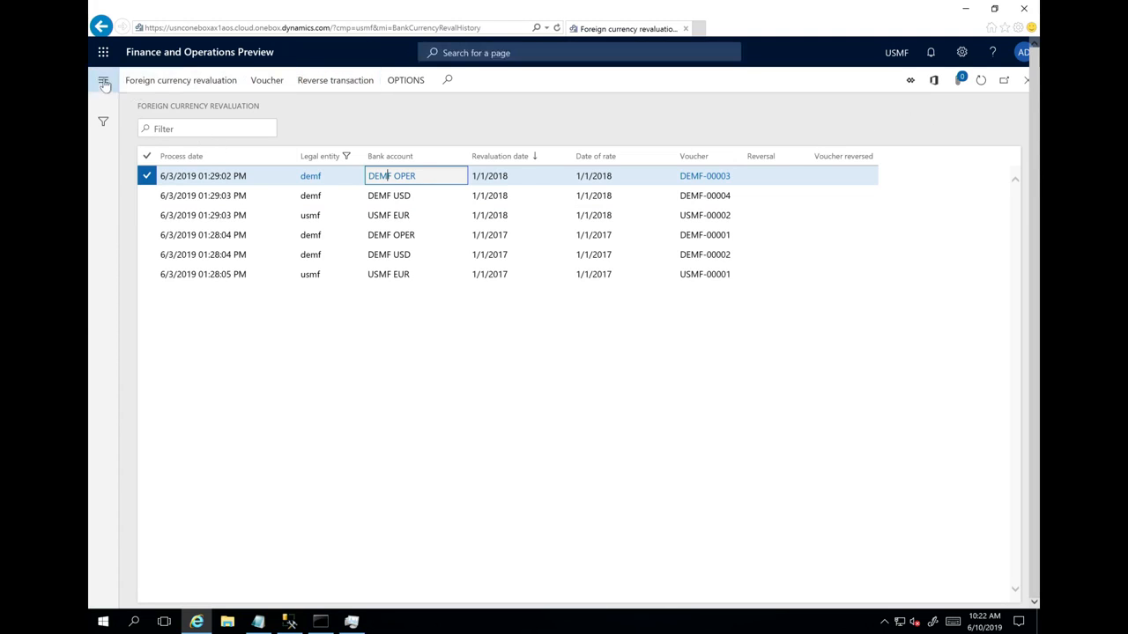
- Return to the dashboard, view the Feature management overview documentation and close it
left_click(104, 80)
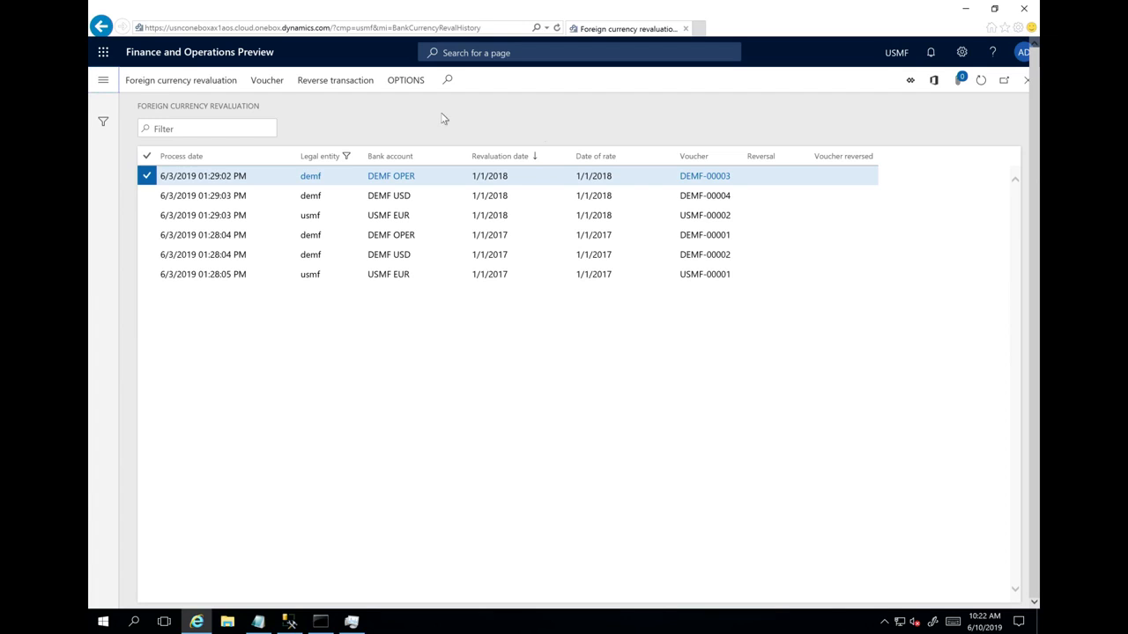
left_click(250, 56)
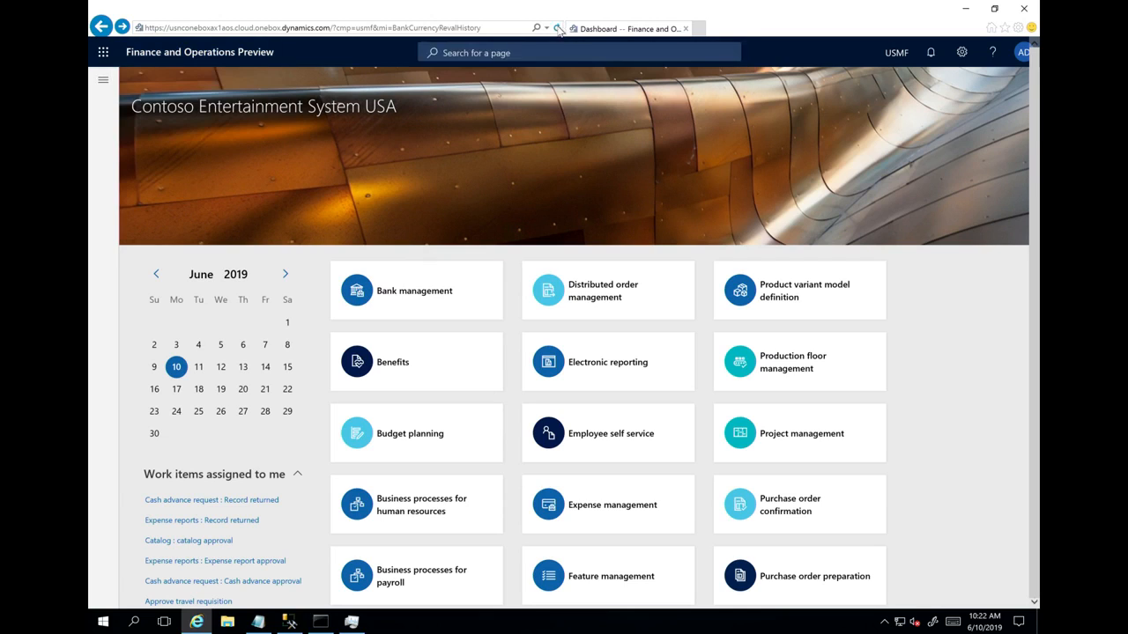
left_click(558, 29)
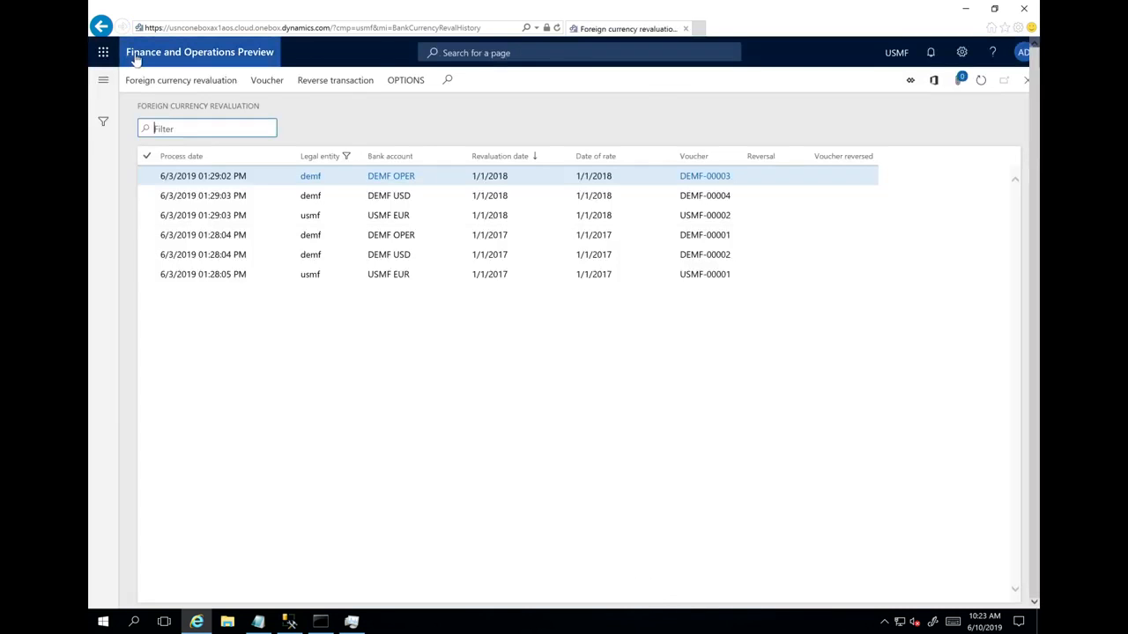
left_click(139, 56)
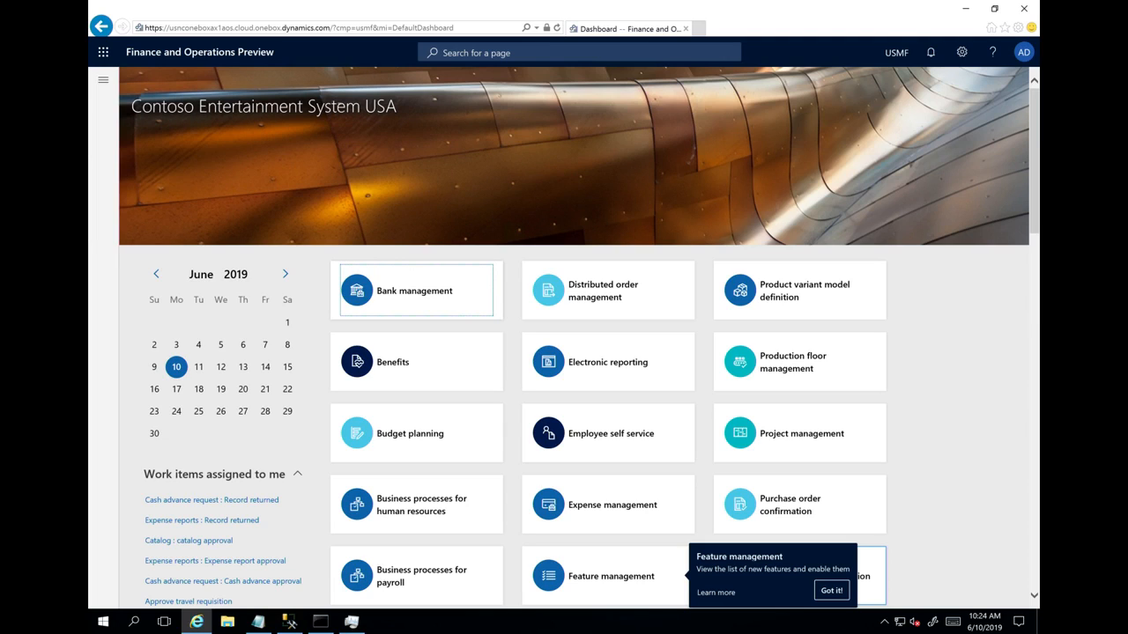
left_click(722, 595)
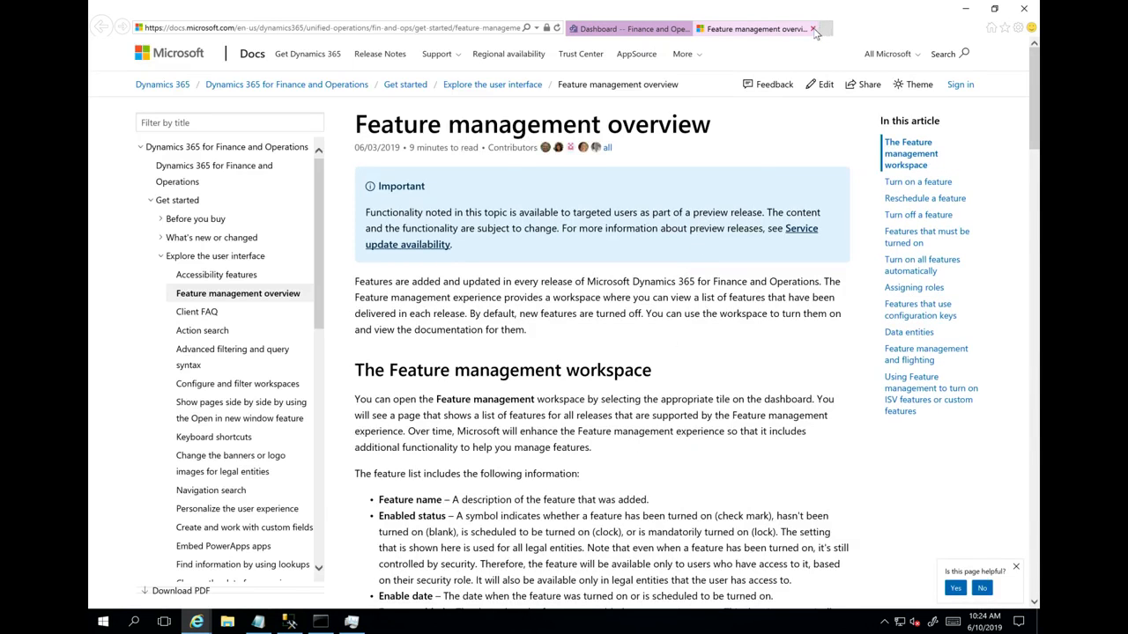
left_click(812, 30)
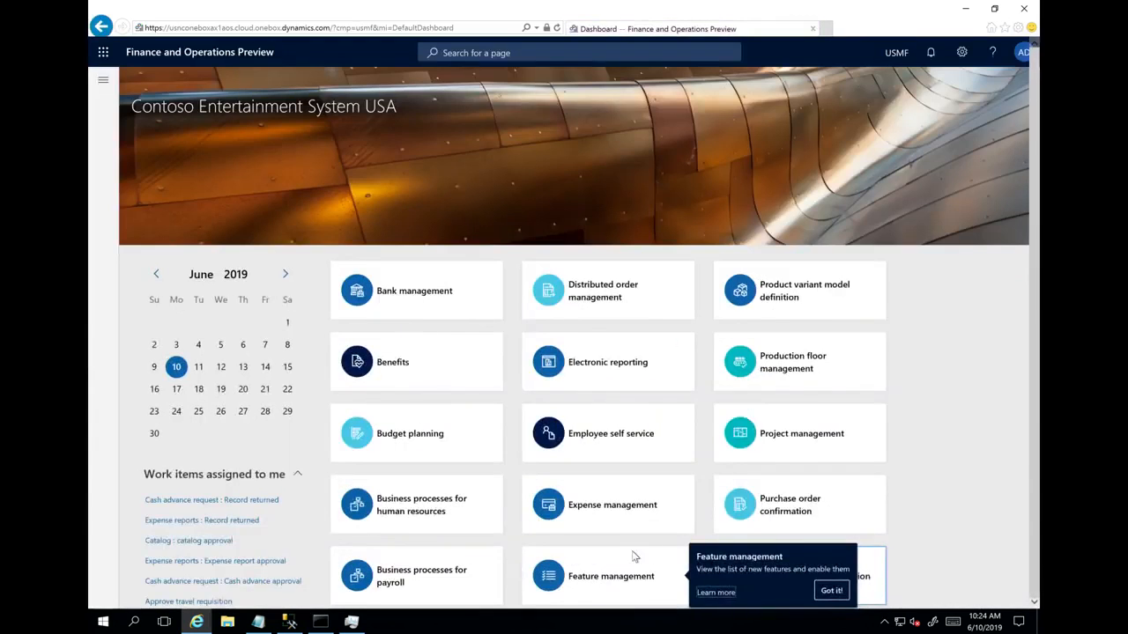
- Enable the global bank revaluation feature immediately from the full feature list in Feature management
left_click(586, 577)
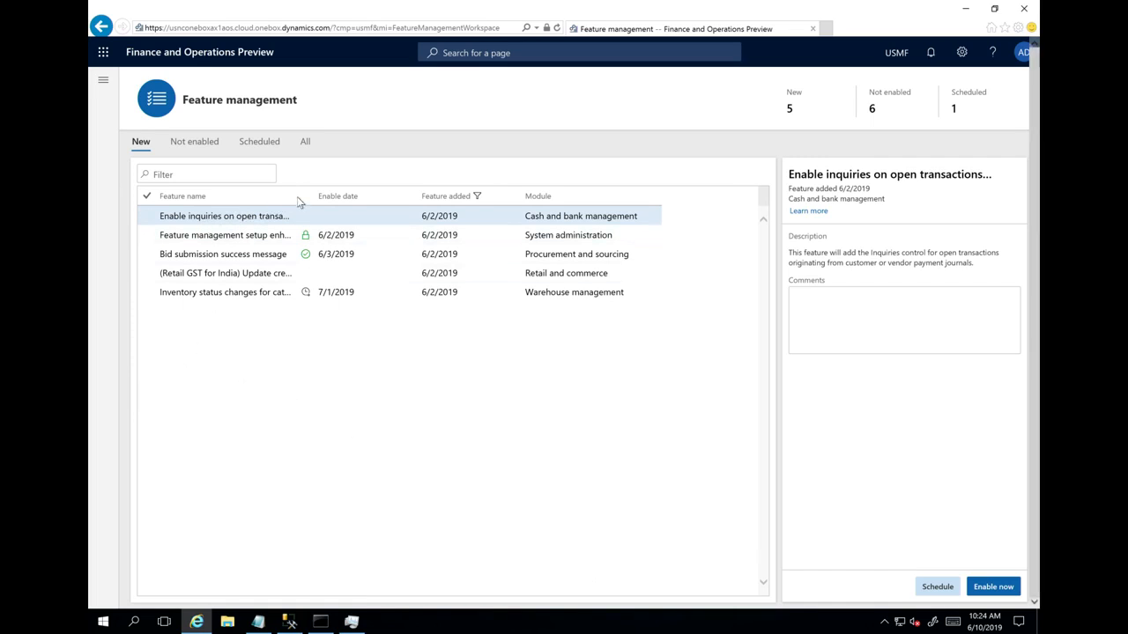
left_click(305, 142)
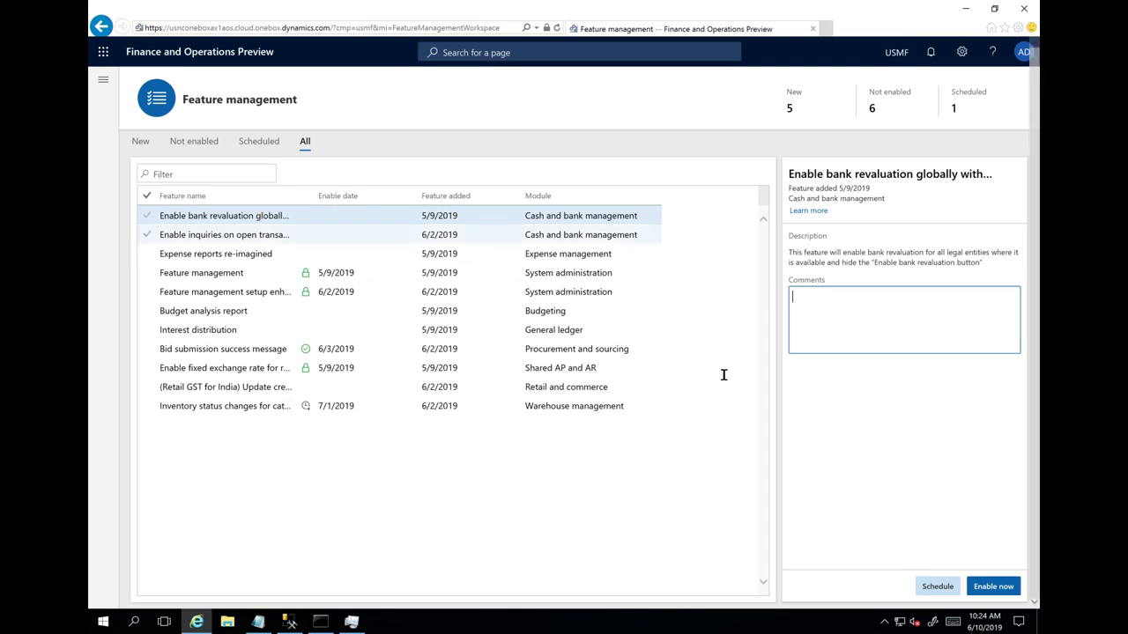
left_click(994, 588)
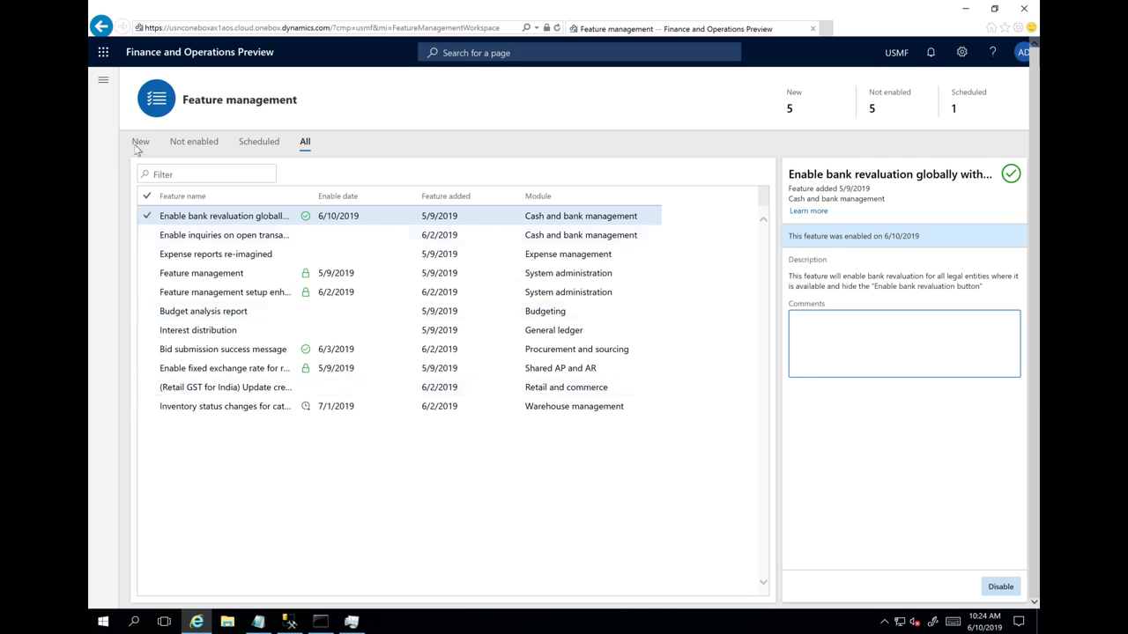
- Review the general settings in the Cash and bank management parameters, and return to the Feature management workspace
left_click(103, 80)
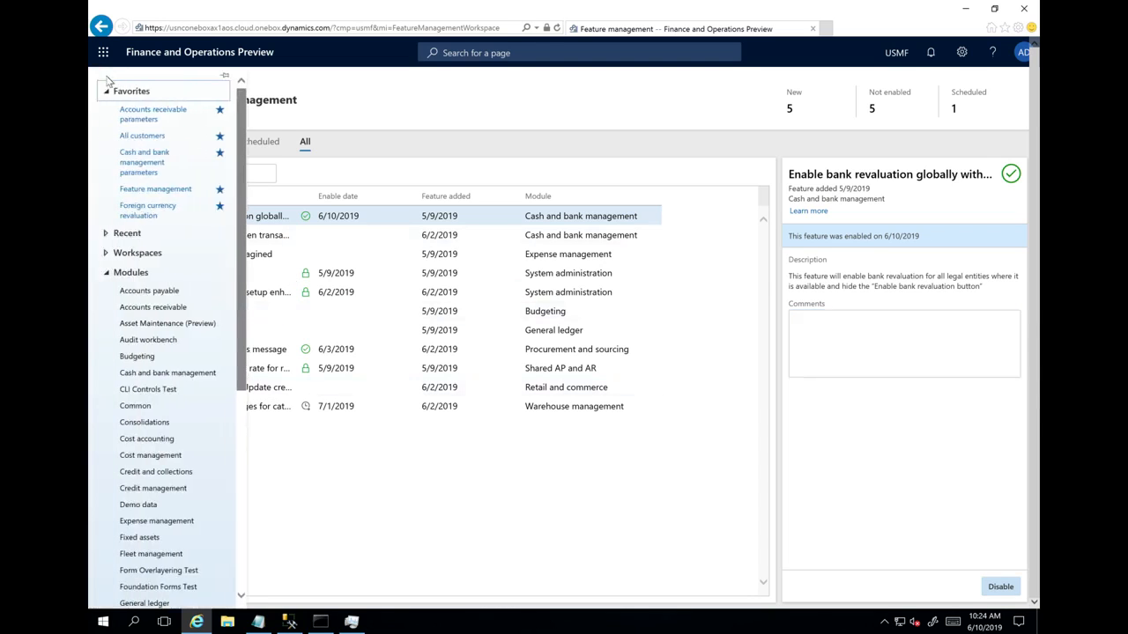
left_click(154, 163)
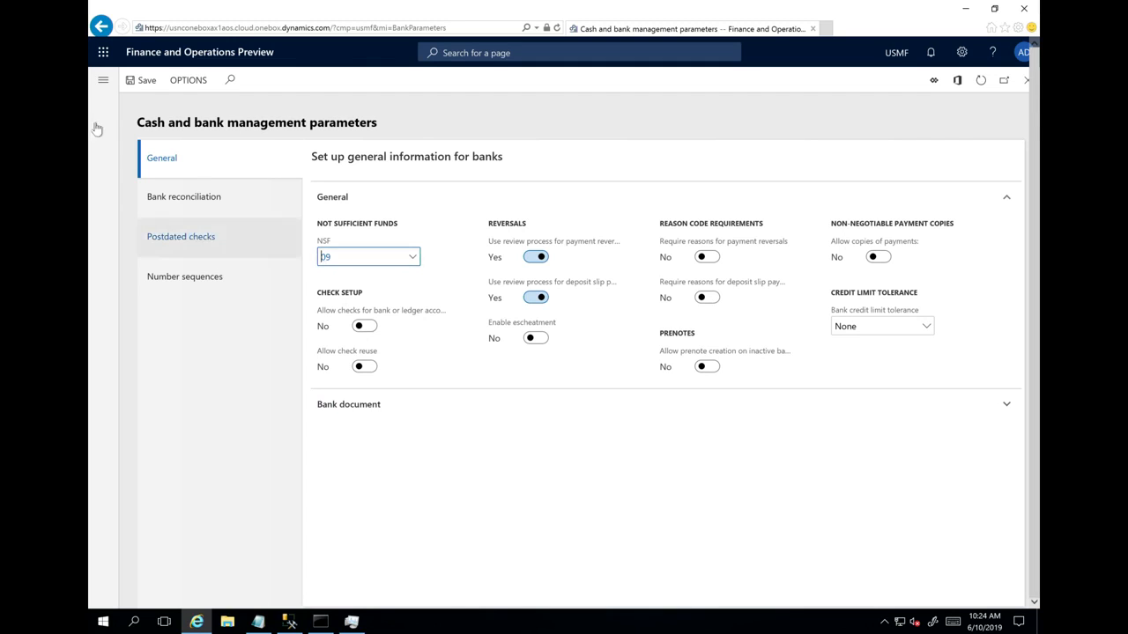
left_click(103, 83)
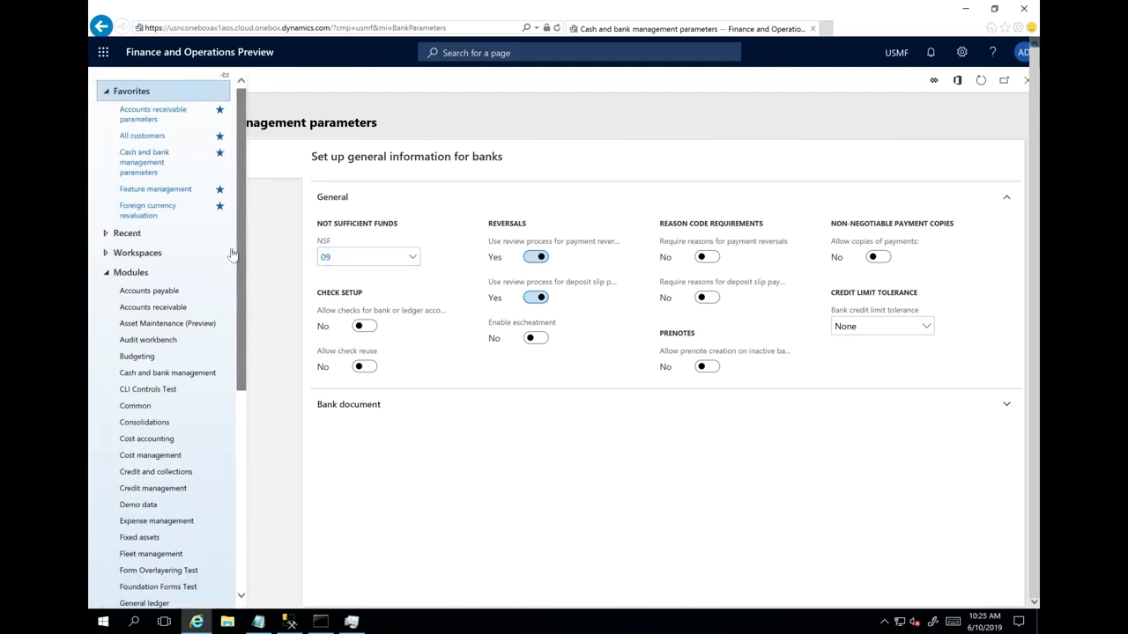
left_click(156, 190)
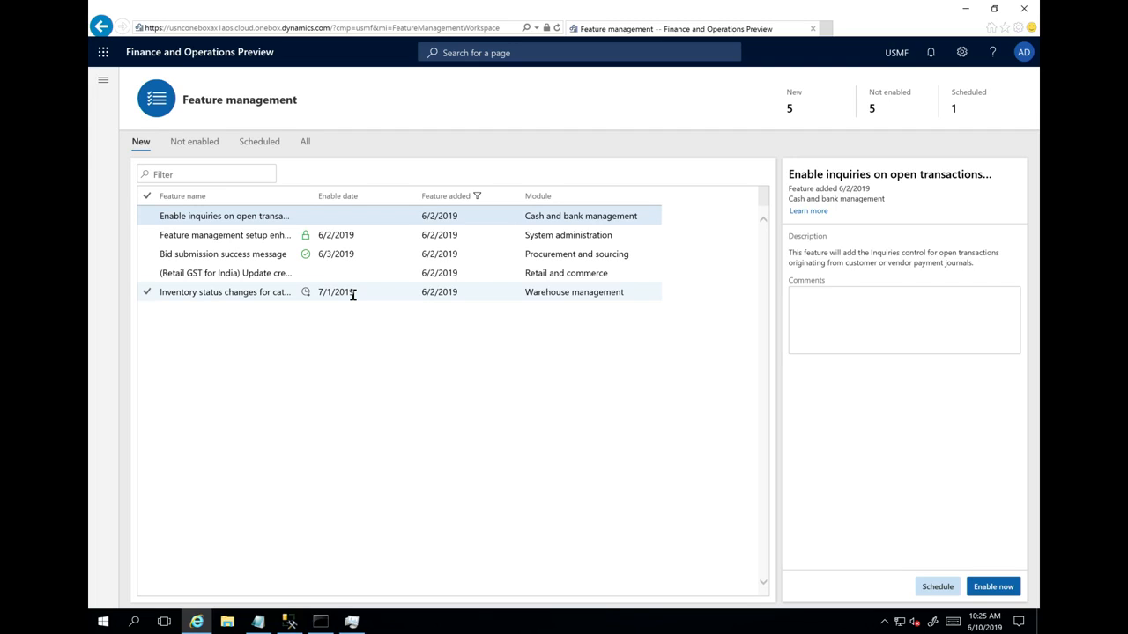
- Examine the Bid submission success message feature and the schedule form of the Inventory status changes for catch weight feature, then cancel the form
left_click(320, 255)
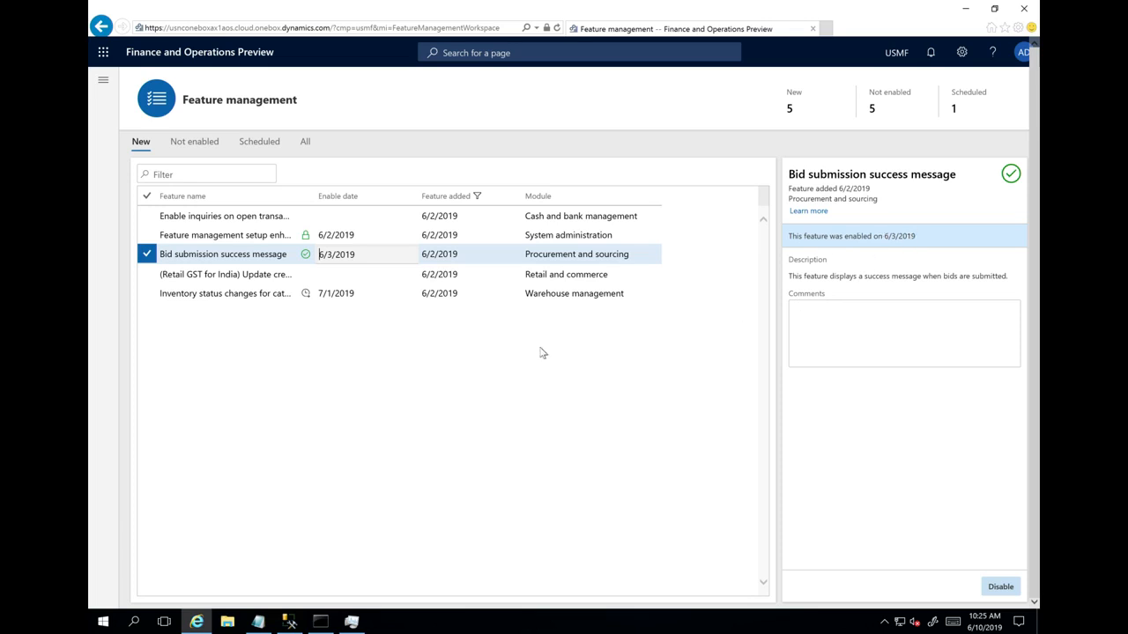
left_click(289, 292)
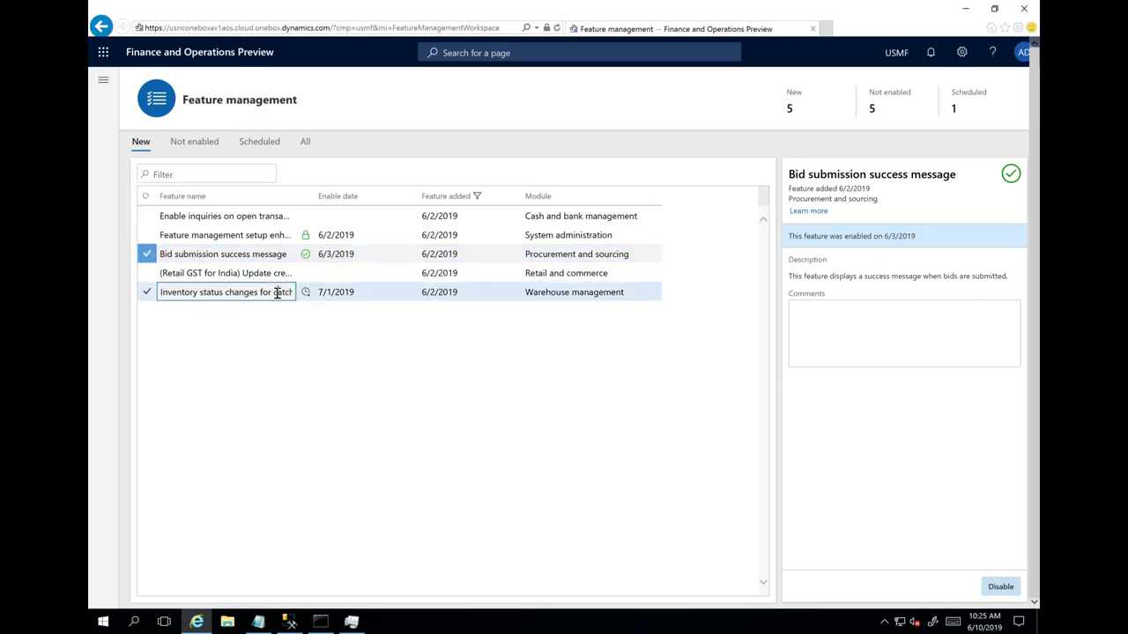
left_click(938, 588)
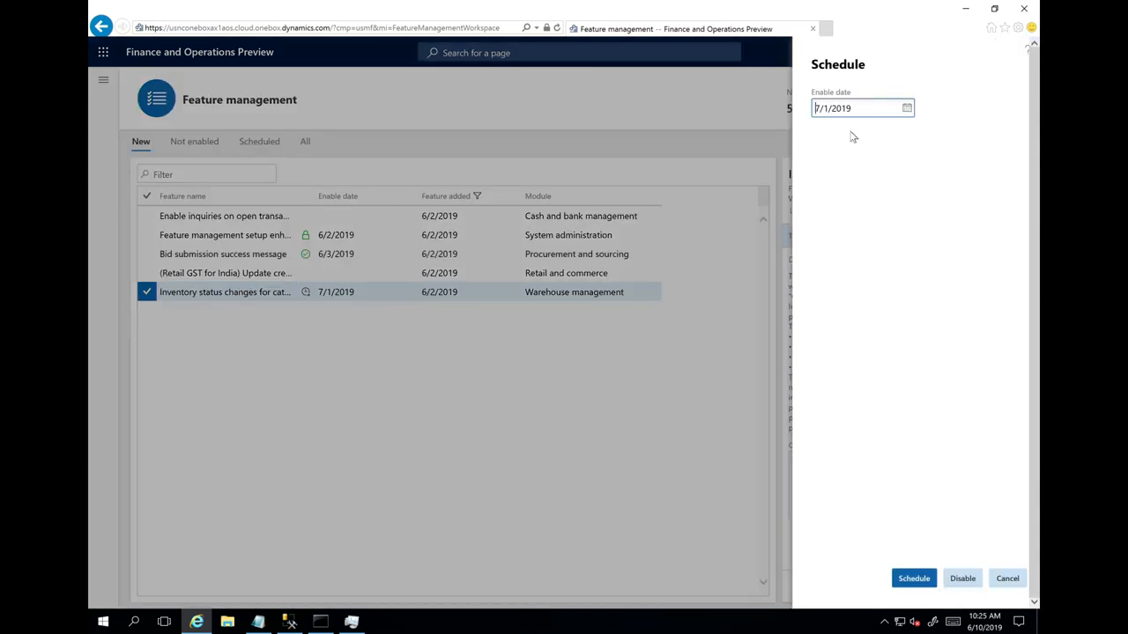
left_click(1007, 578)
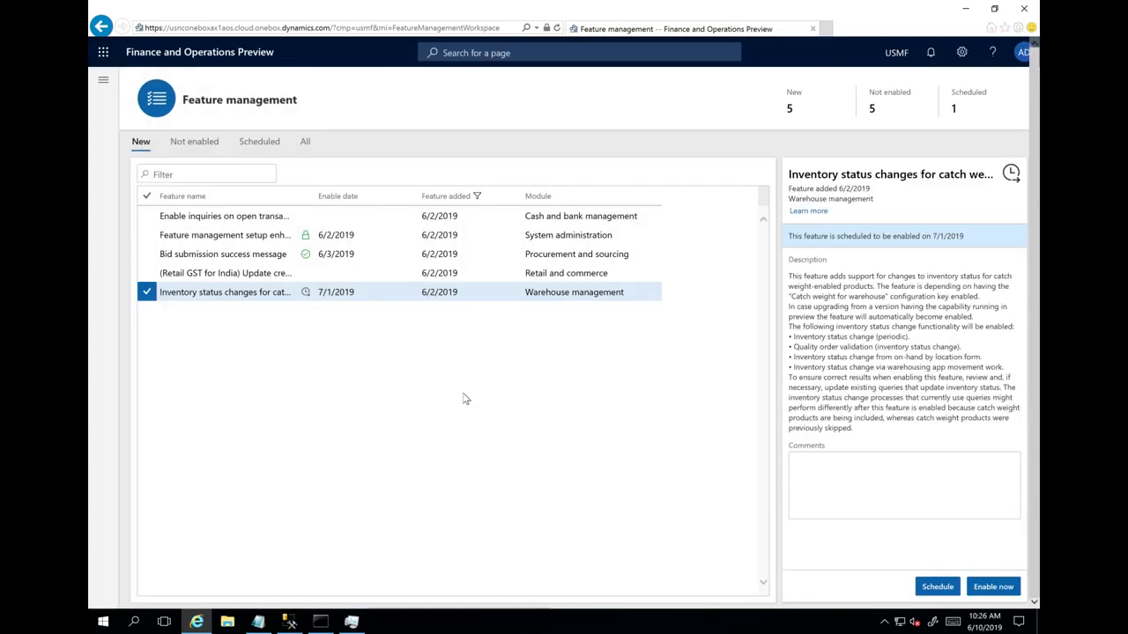